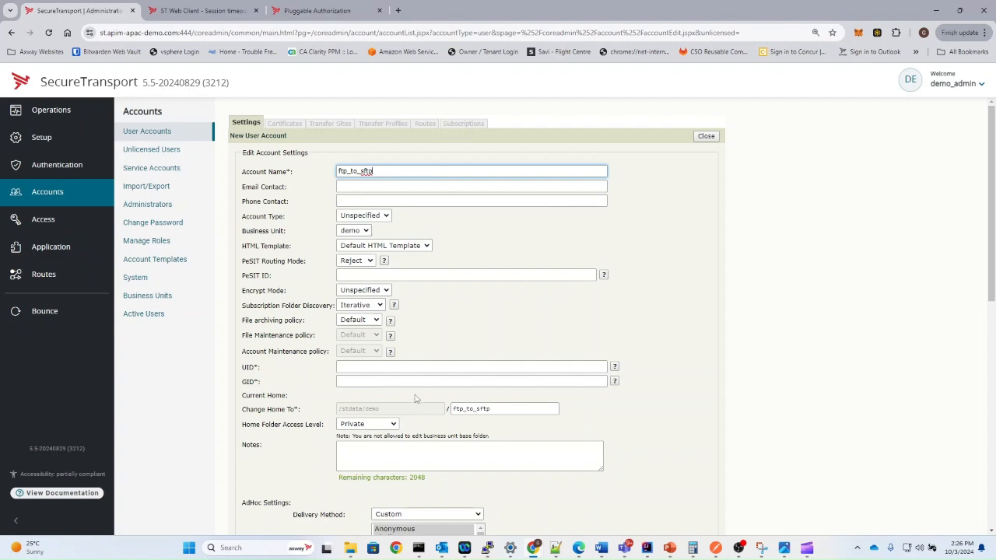
Enter 6000 as the account's UID and GID.
click(385, 367)
text(6000)
key(Tab)
text(6000)
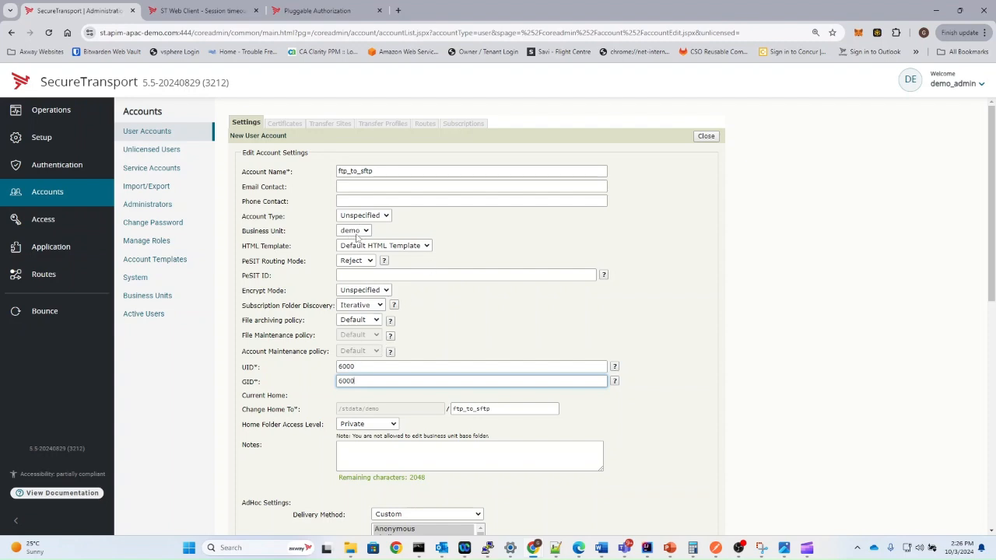
scroll(364, 356, down, 3)
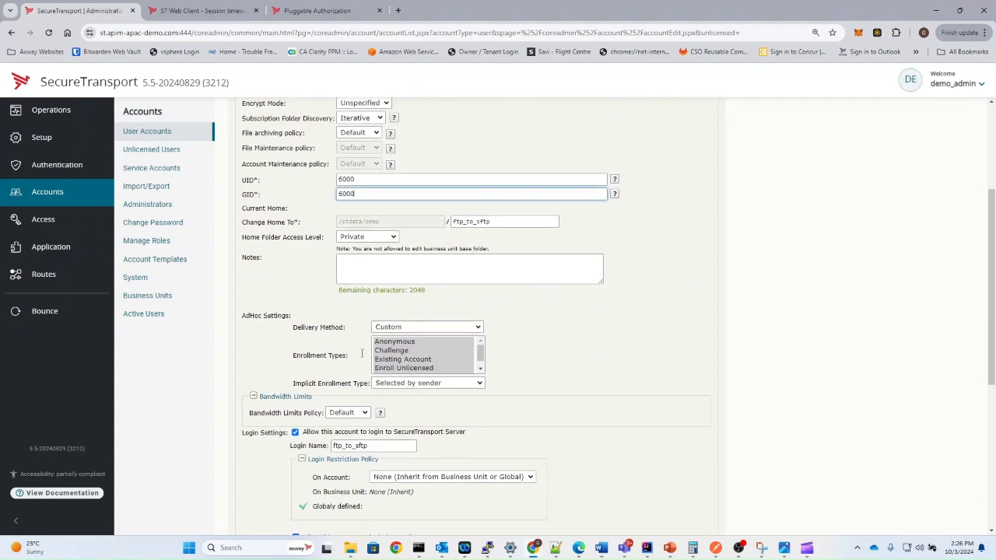
scroll(364, 356, down, 2)
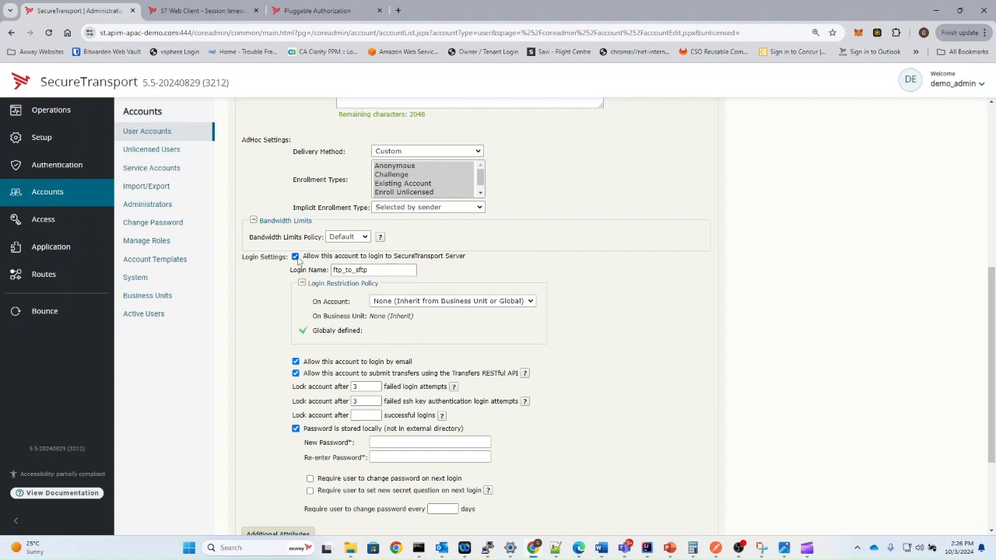
Disallow server login, set home folder access level to Public, and save the account.
click(296, 256)
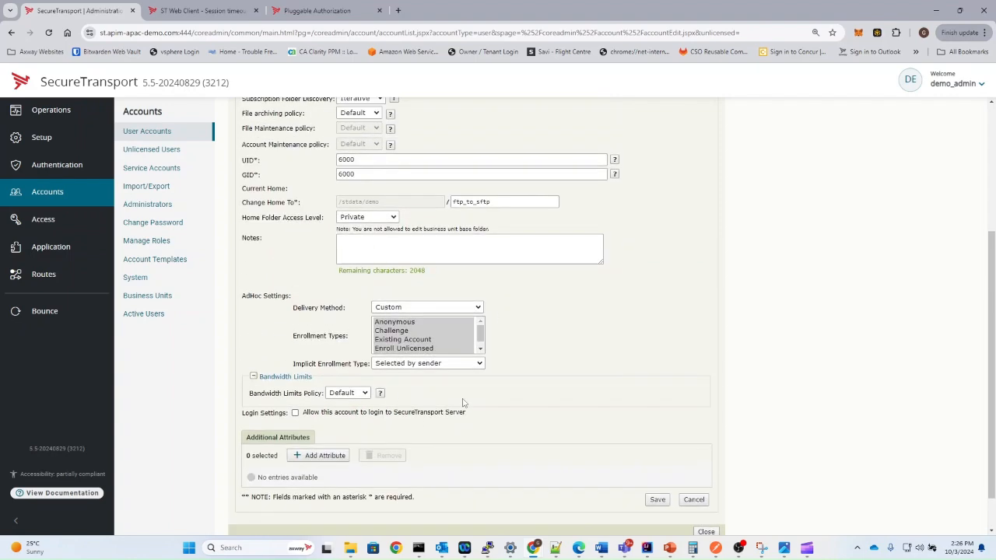
scroll(463, 402, up, 3)
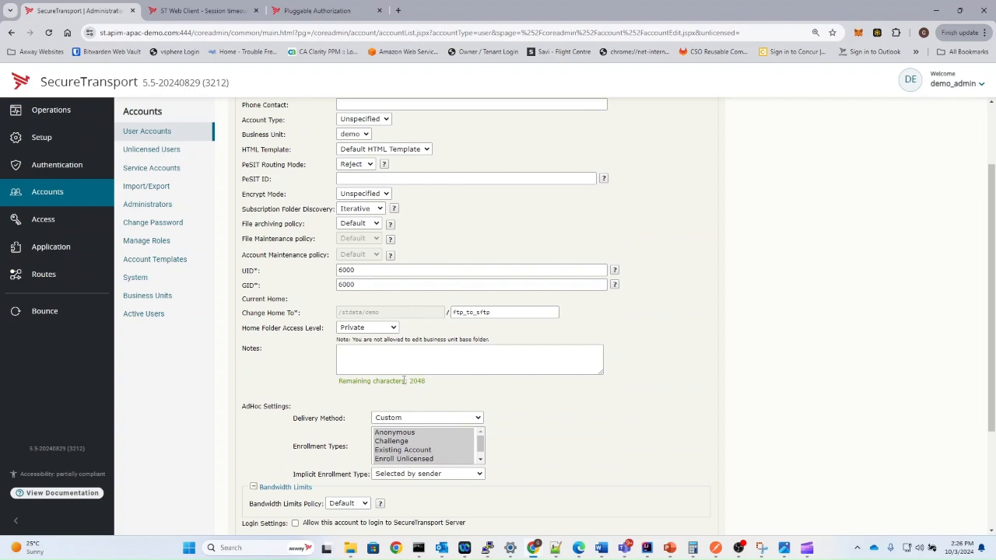
click(393, 327)
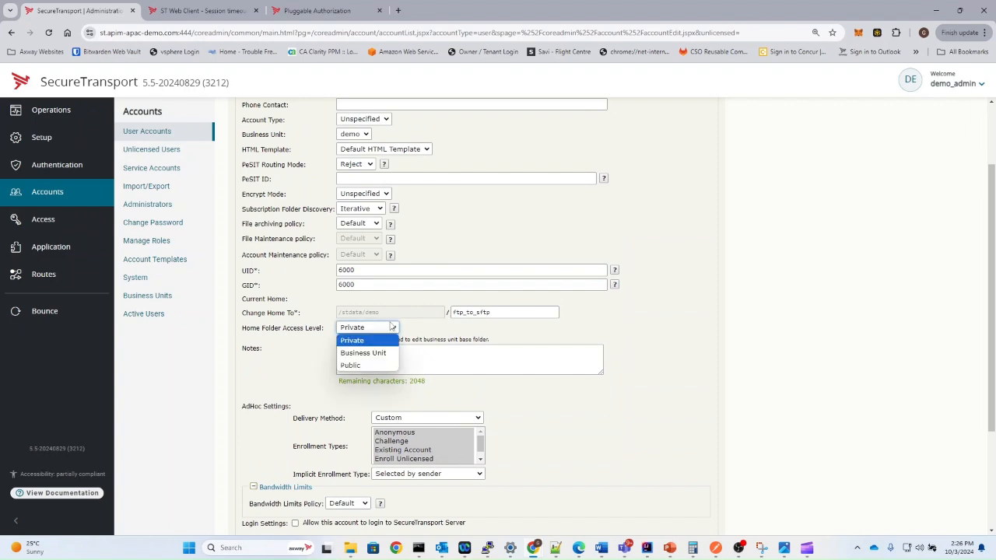
click(379, 364)
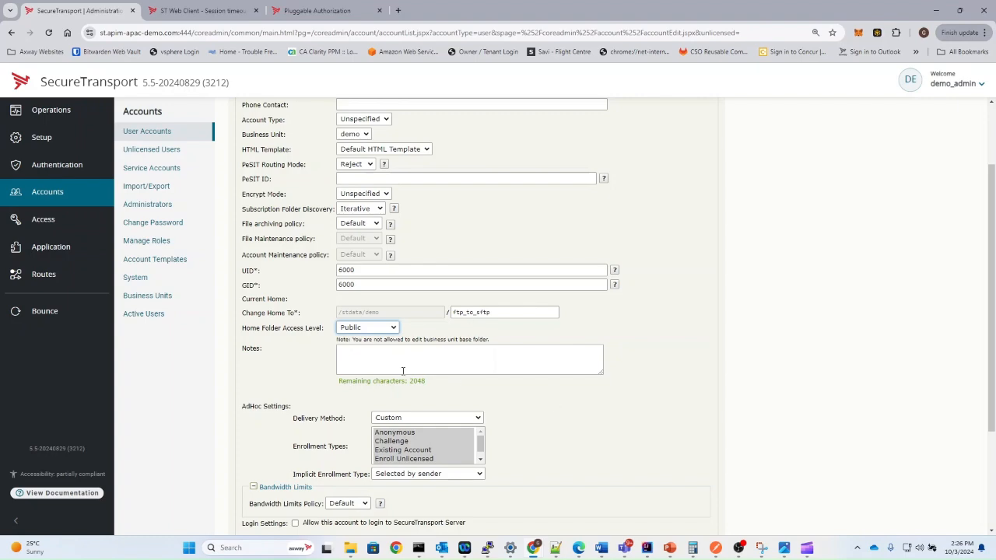
scroll(402, 371, down, 1)
scroll(403, 377, down, 2)
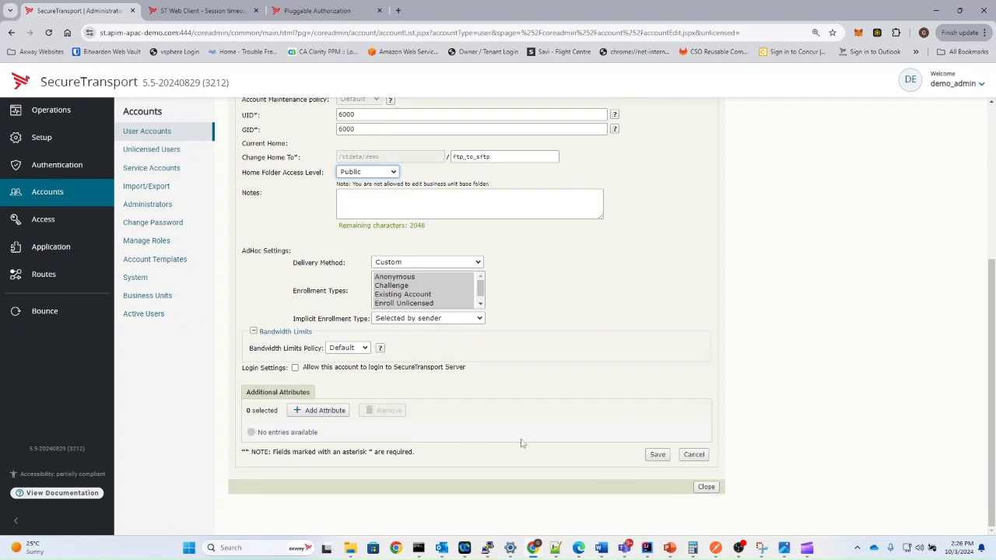
click(656, 454)
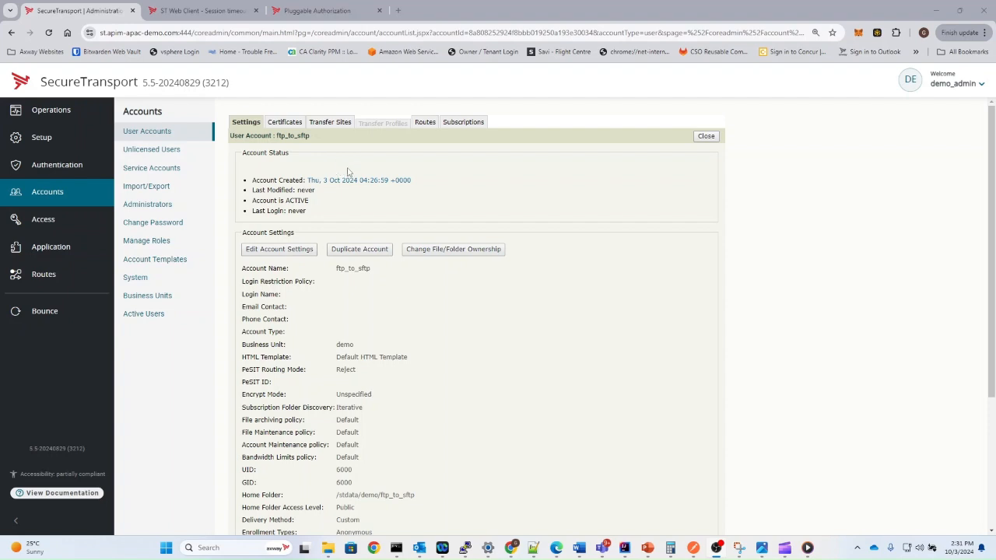
Add a new FTP(S) transfer site from the account's Transfer Sites tab.
click(334, 126)
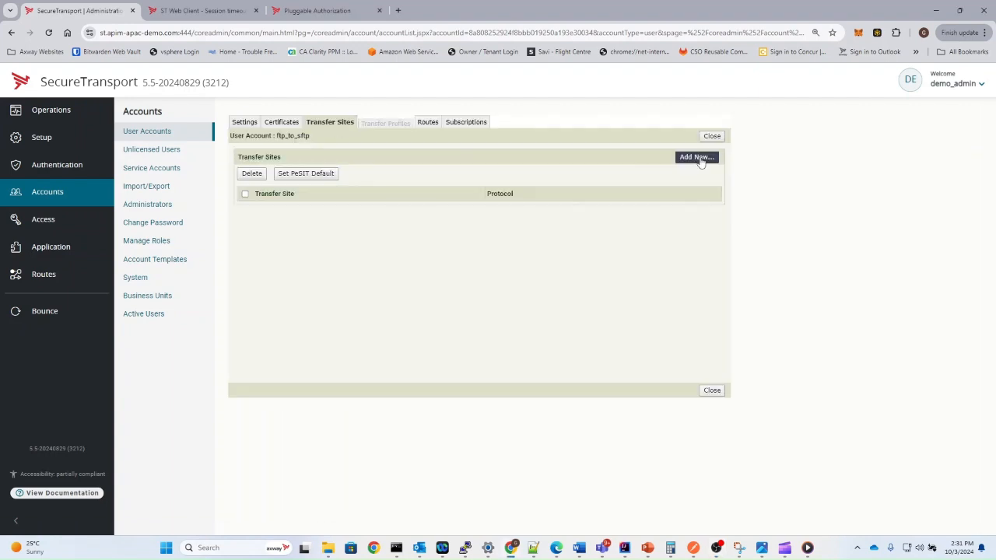
click(697, 157)
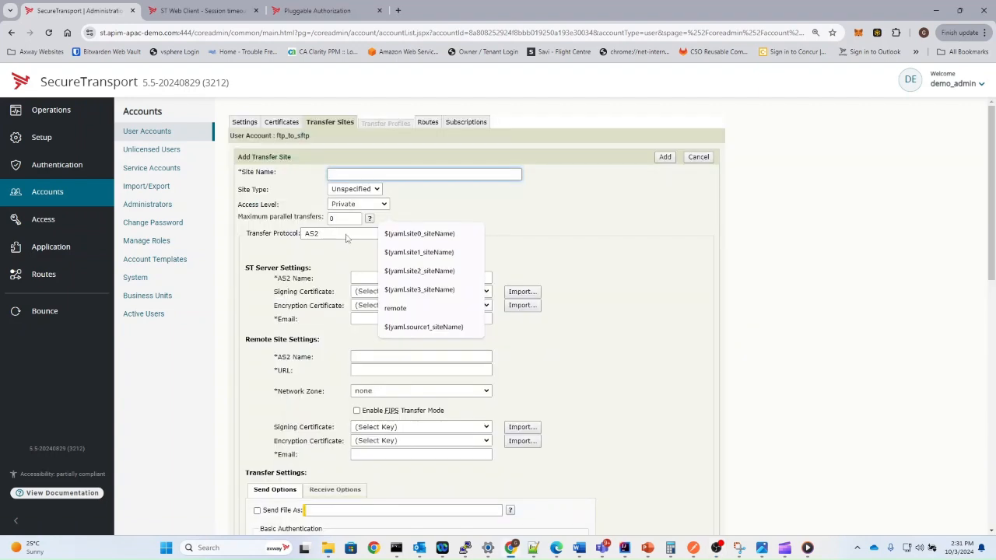
click(346, 236)
click(335, 261)
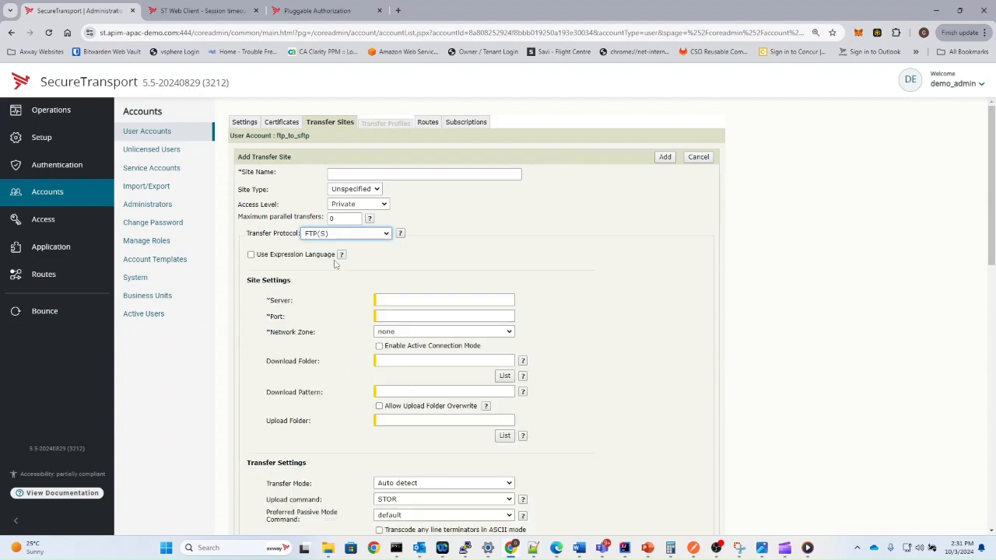
Name the site 'source' with server source, port 21, no network zone, download folder /downloads.
click(374, 173)
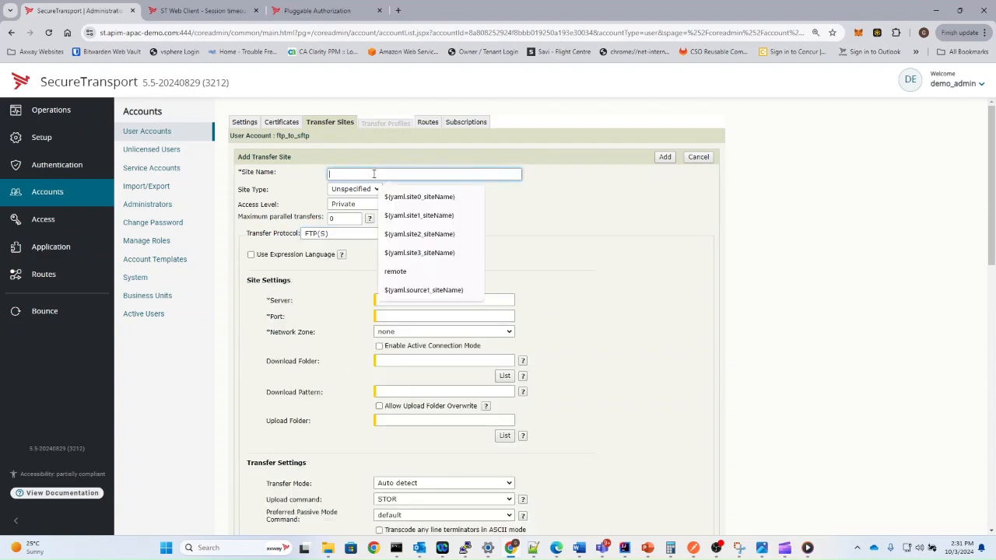
text(source)
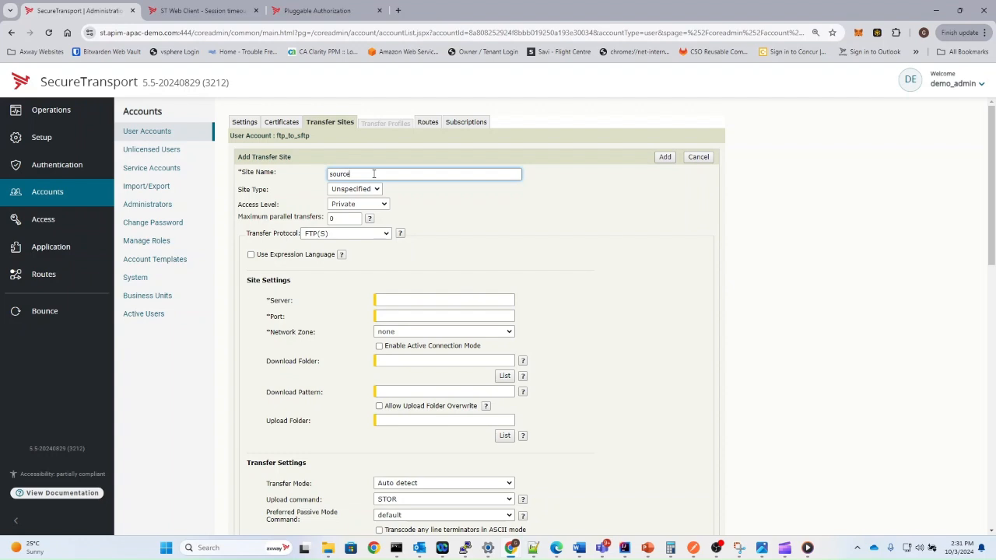
drag(381, 171, 294, 178)
key(ctrl+c)
click(399, 302)
key(ctrl+v)
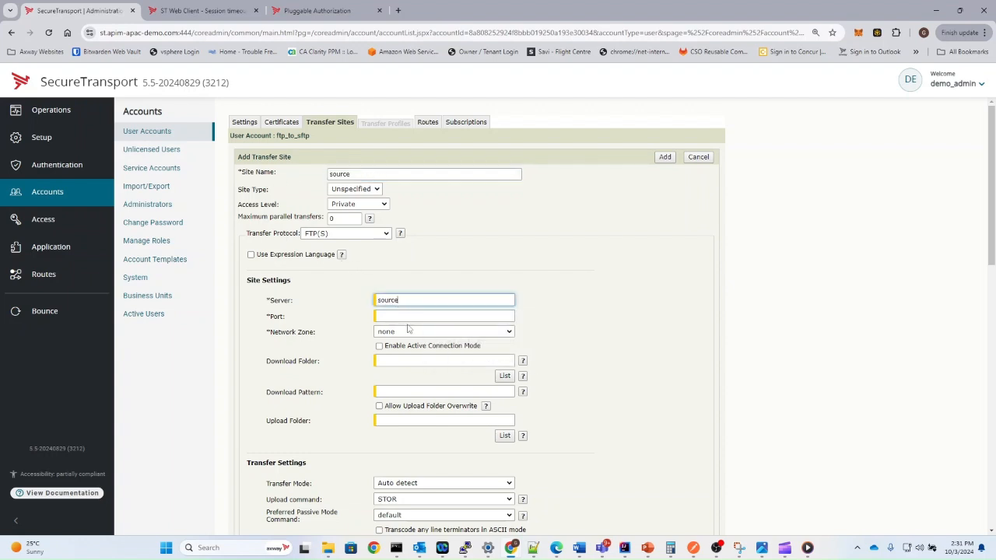
click(404, 316)
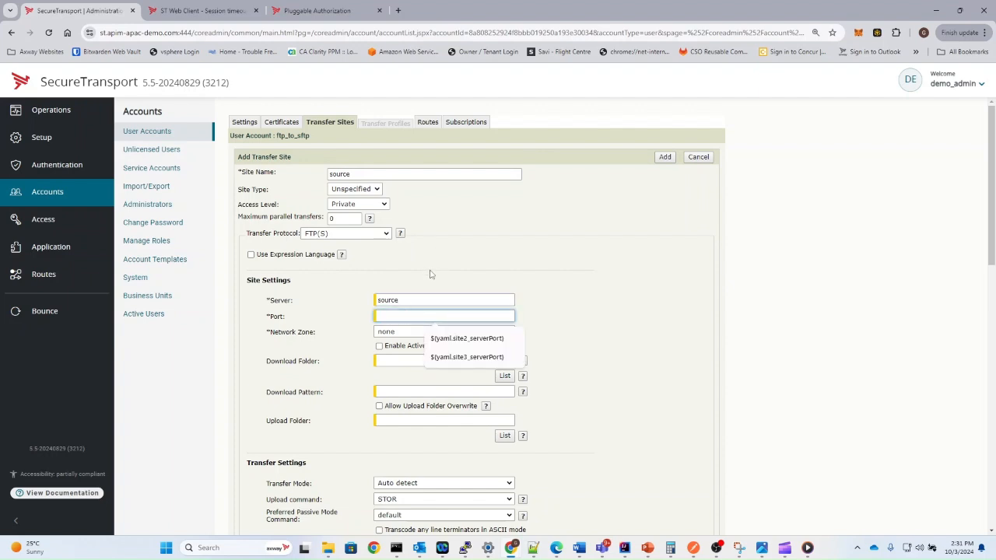
text(21)
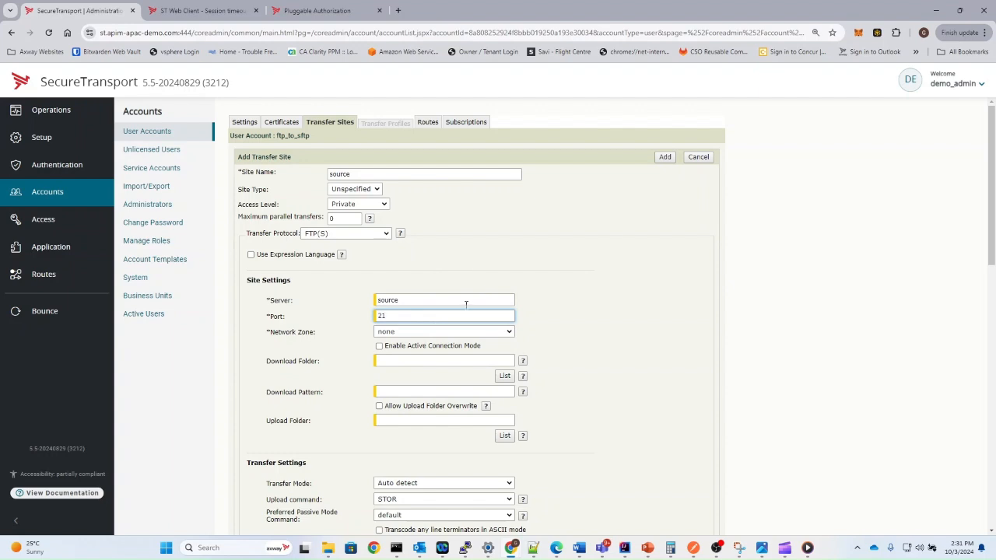
click(417, 332)
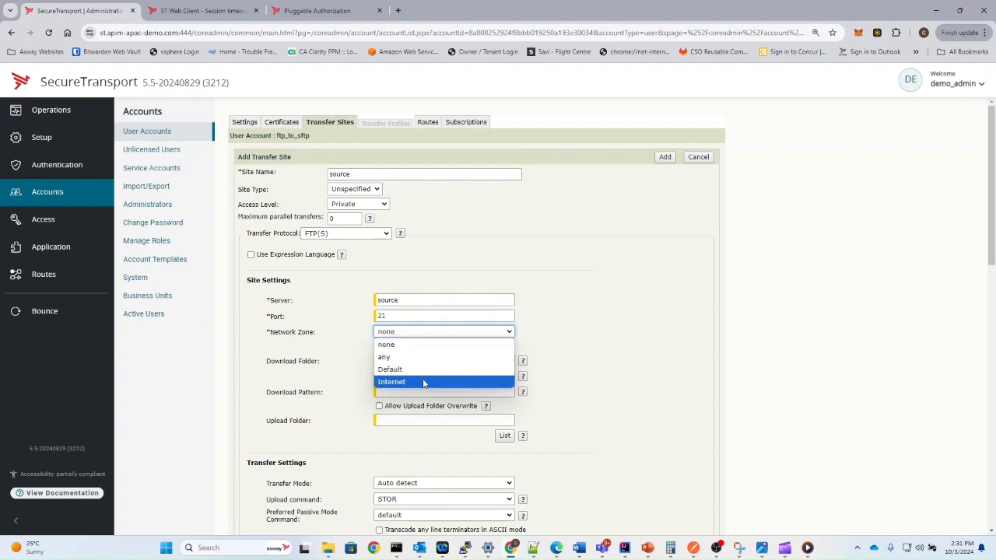
click(401, 344)
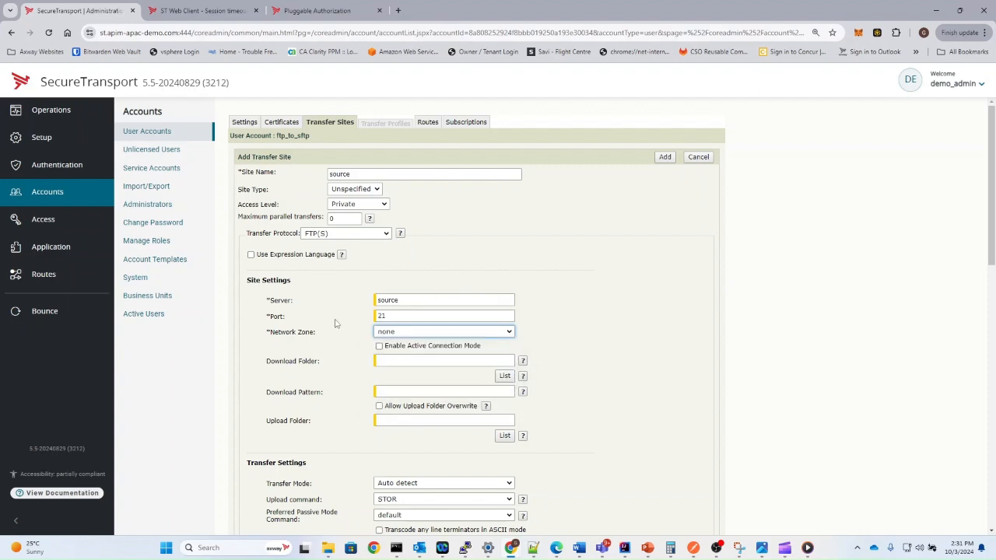
click(397, 362)
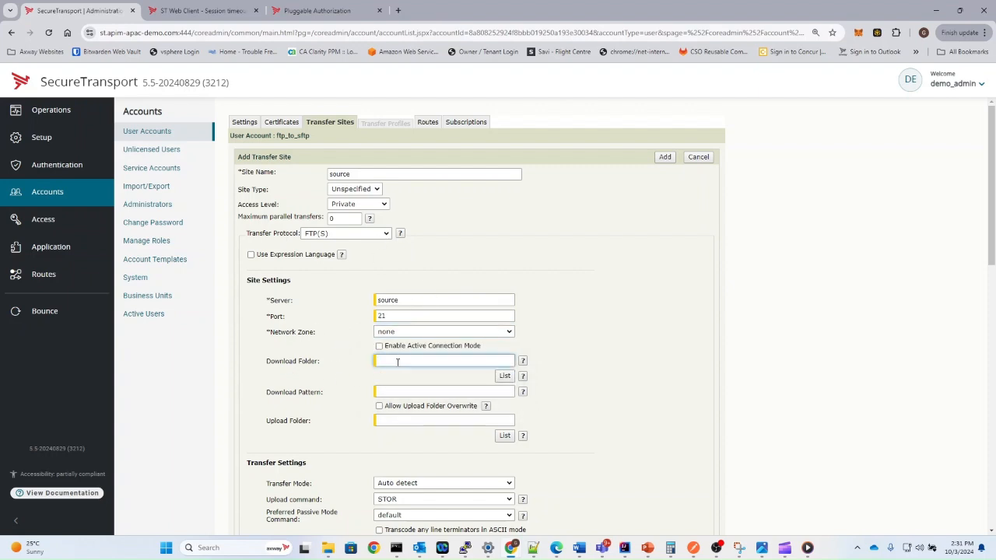
text(/downloads)
Set the download pattern to * and turn off FTPS.
click(406, 394)
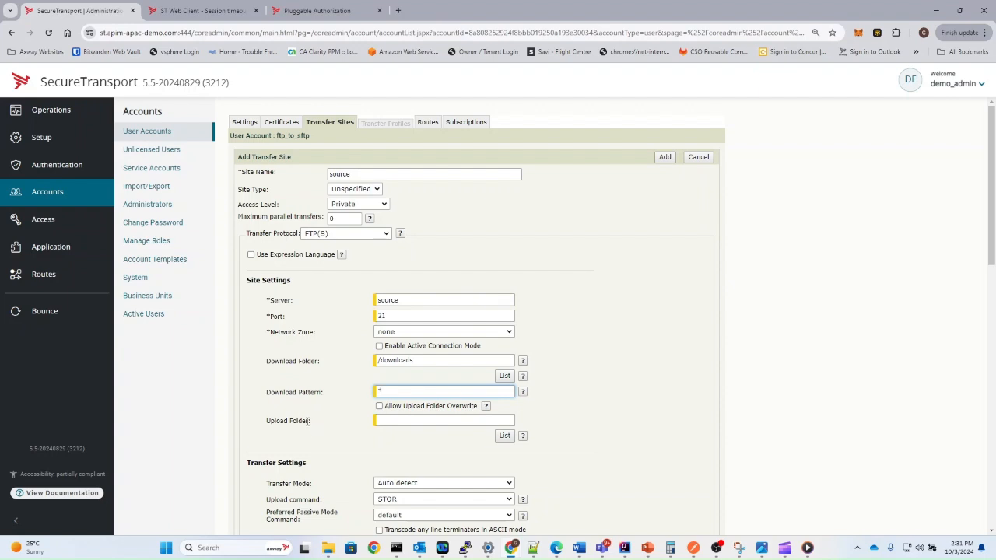
scroll(310, 420, down, 2)
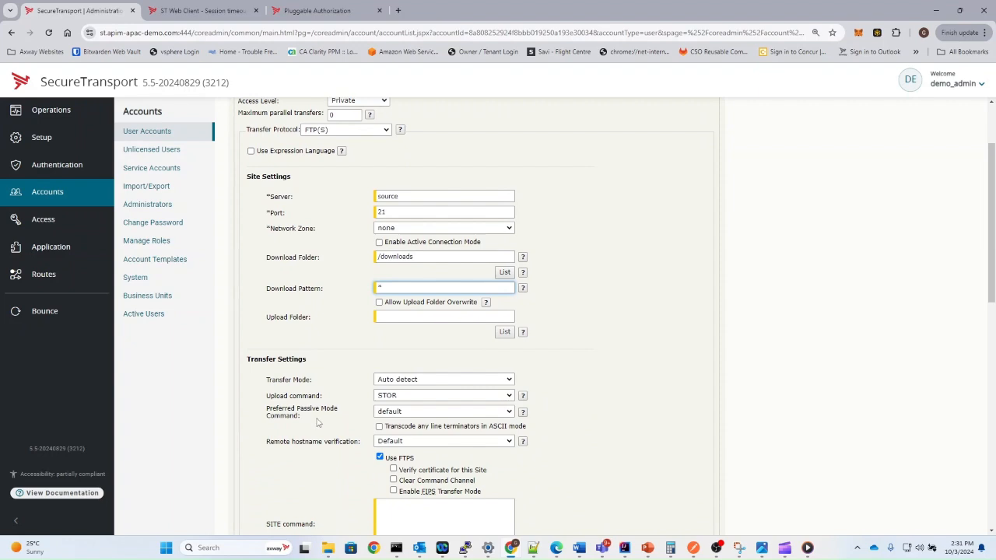
click(379, 458)
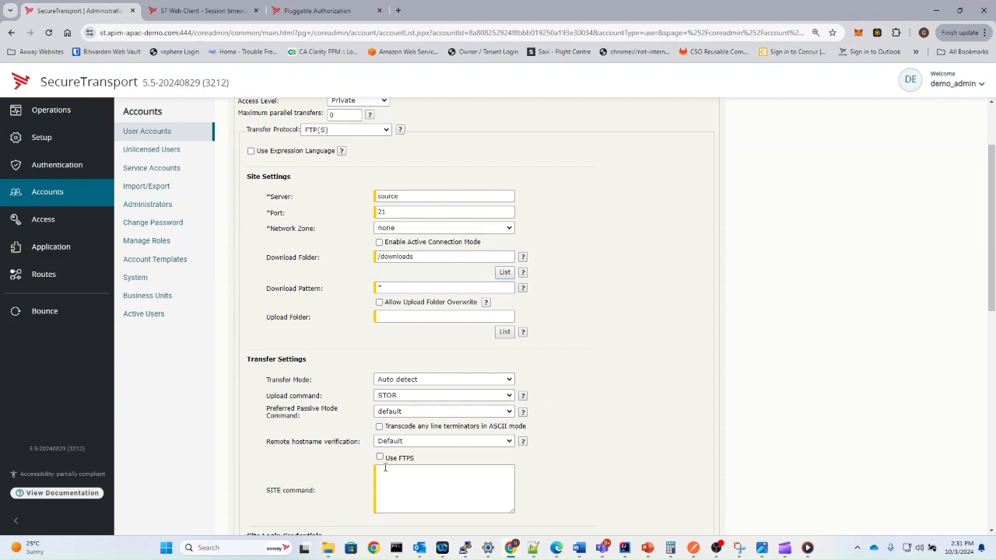
scroll(392, 444, down, 3)
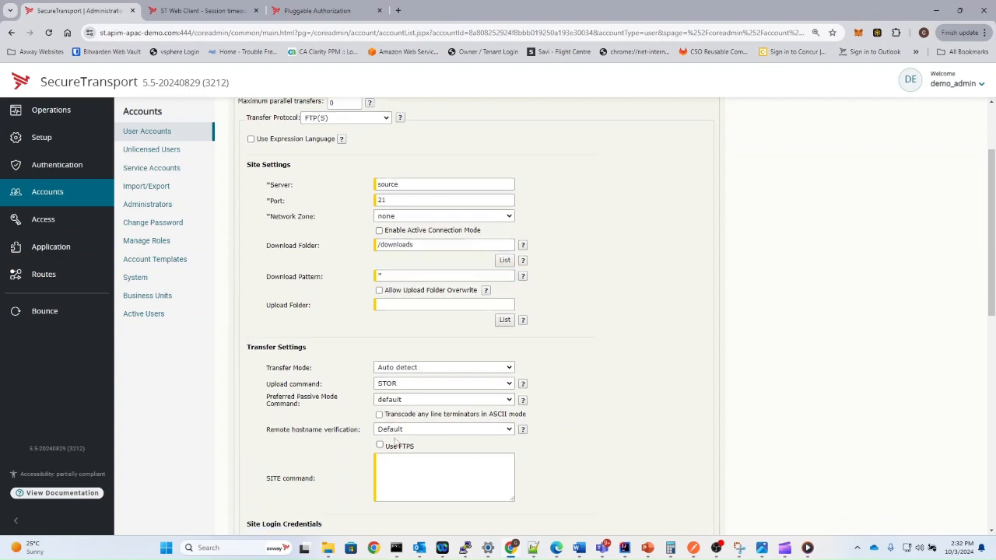
Enter the site login user name and password, then list the /downloads folder.
click(409, 401)
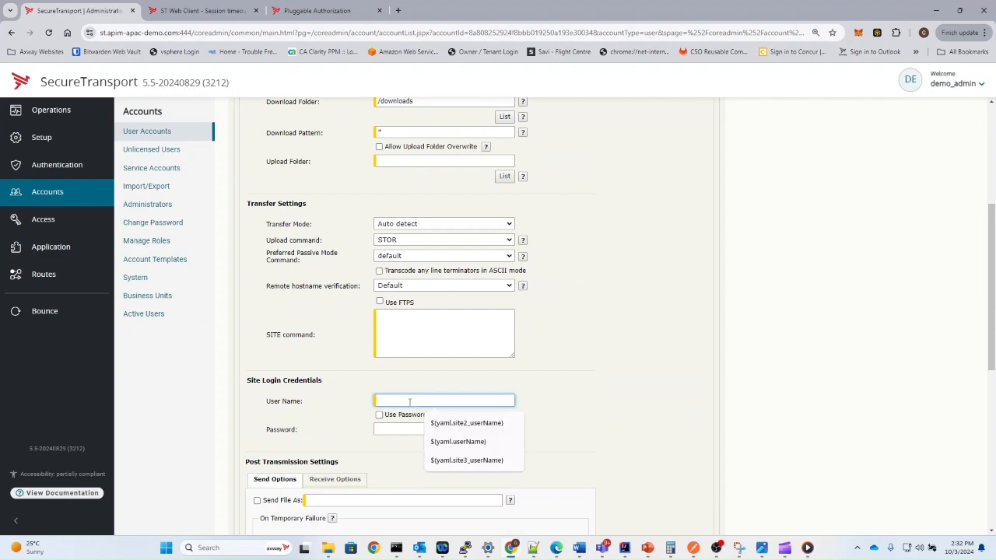
text(source)
key(Tab)
key(Tab)
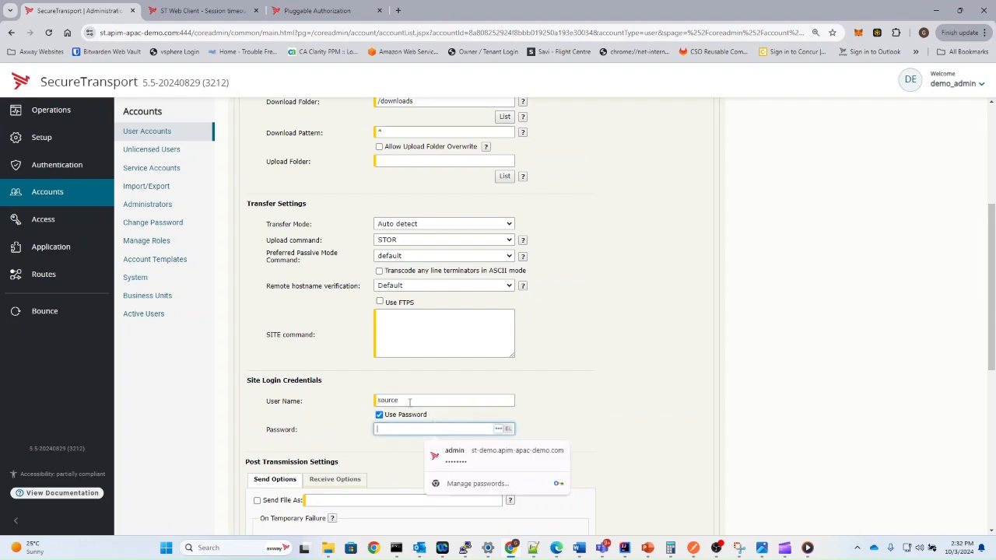
text(so)
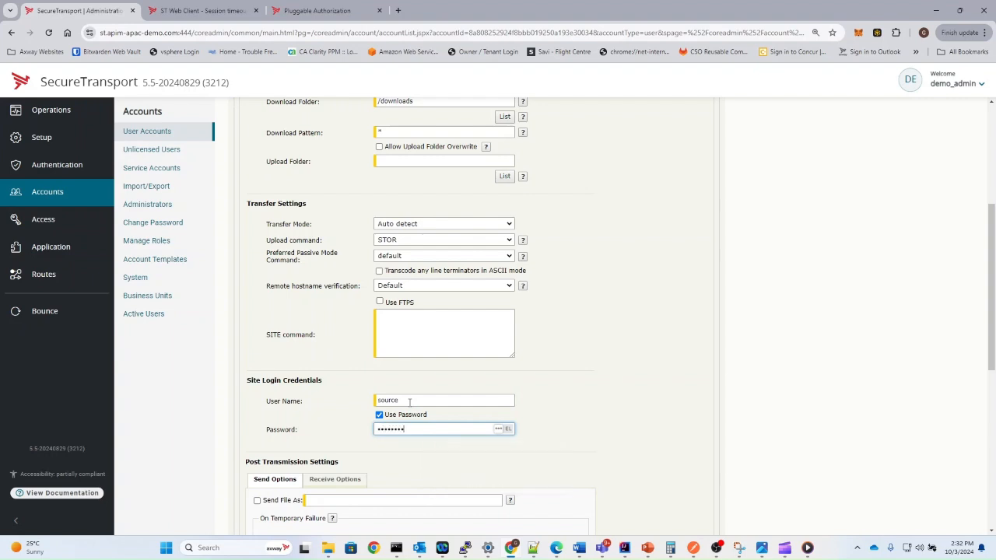
scroll(597, 366, up, 2)
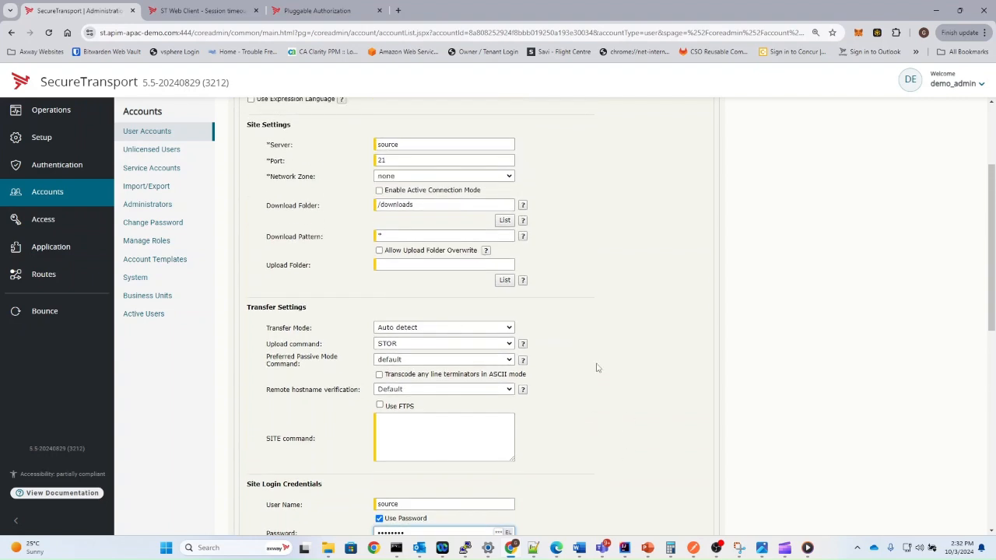
click(504, 221)
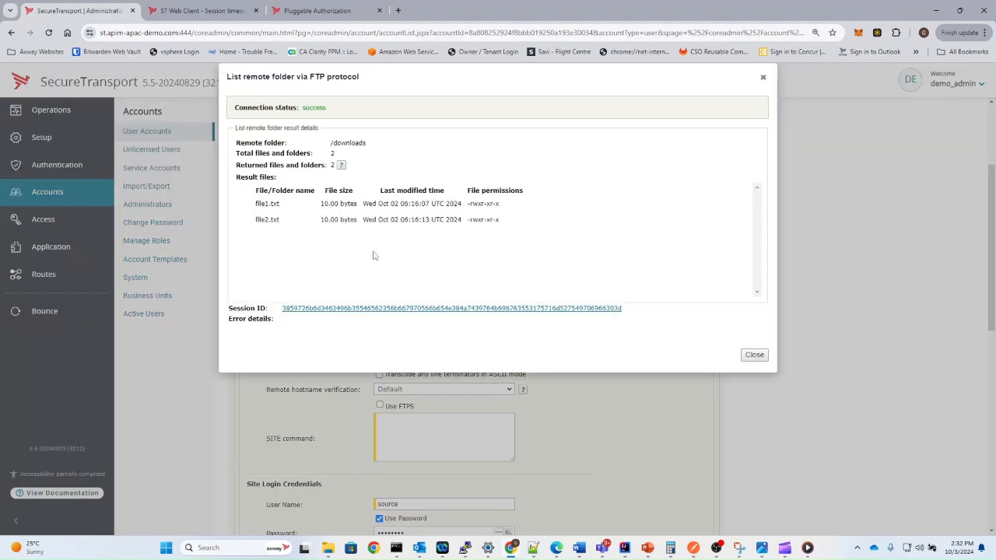
Check the successful listing showing file1.txt and file2.txt, then close it.
drag(334, 111, 217, 110)
click(267, 108)
drag(253, 205, 307, 250)
click(308, 250)
click(755, 355)
Add the source site to the account and begin another new transfer site.
scroll(656, 392, down, 10)
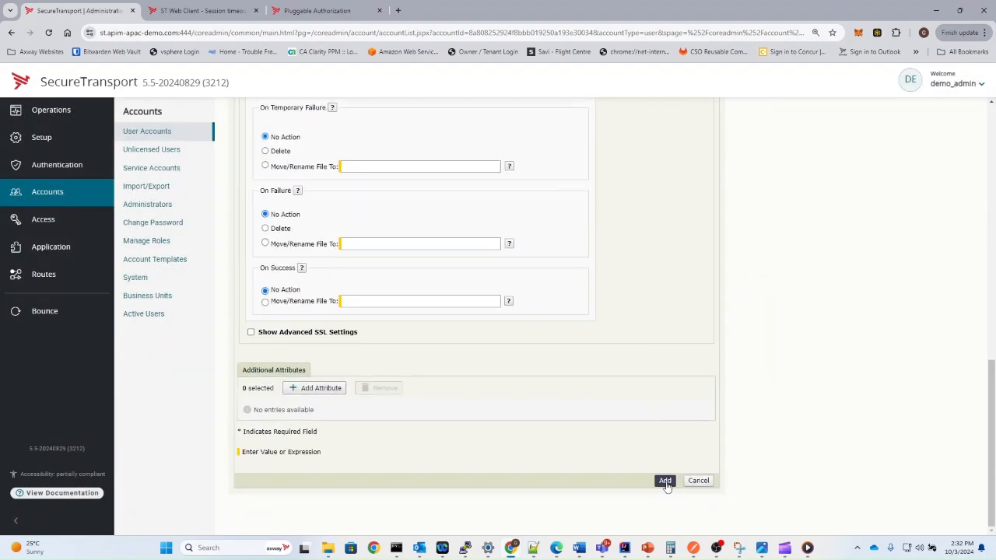
click(665, 481)
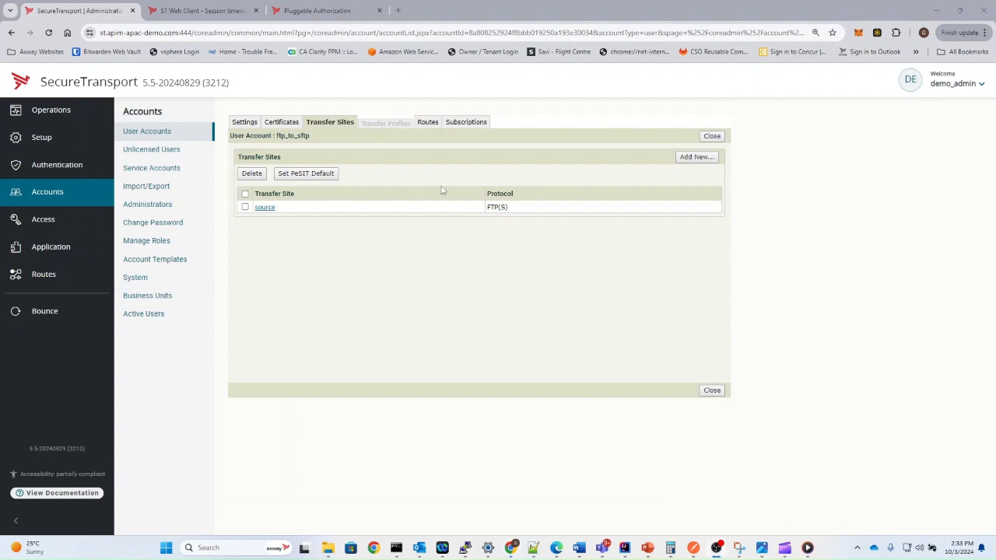
click(710, 160)
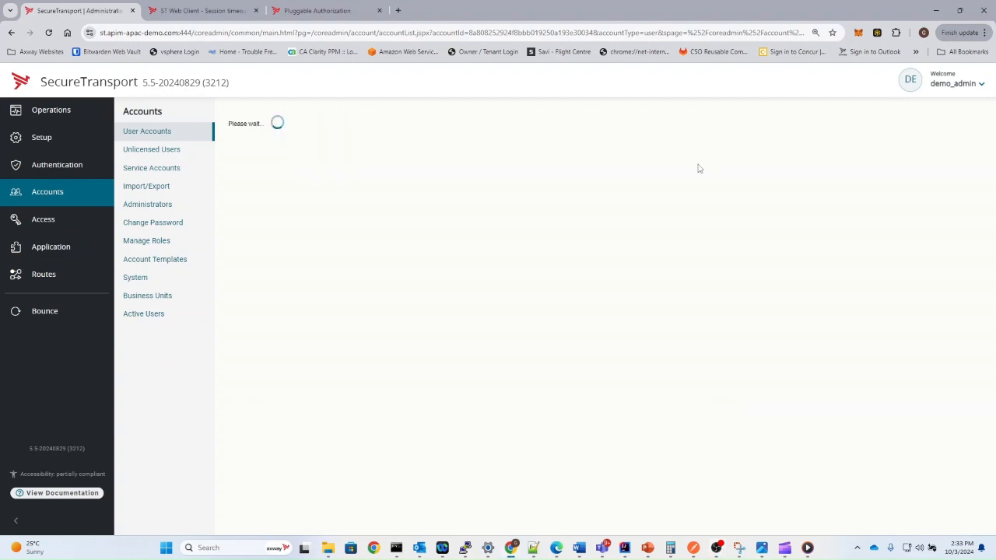
Create an SSH site named 'target' with server target and port 8022.
click(342, 233)
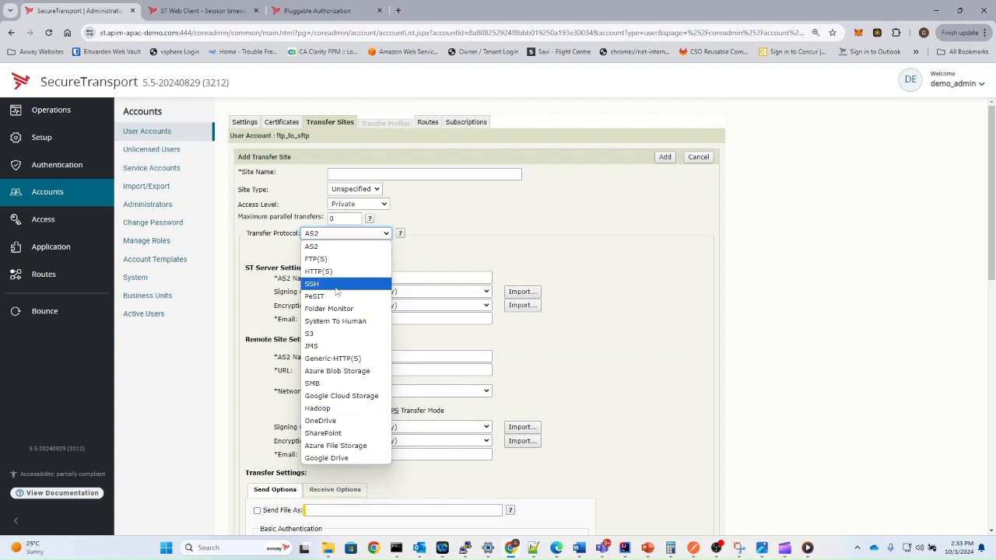
click(335, 286)
click(336, 171)
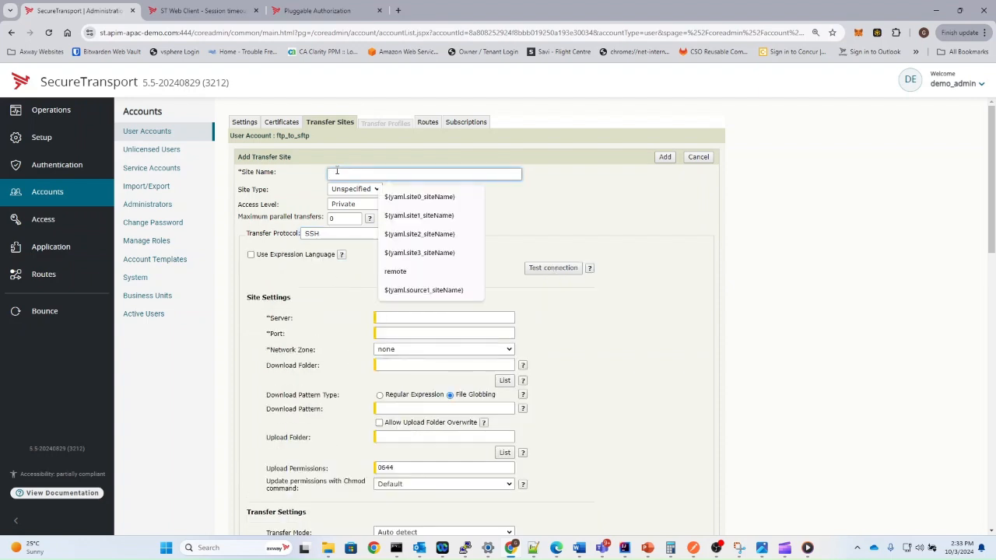
text(target)
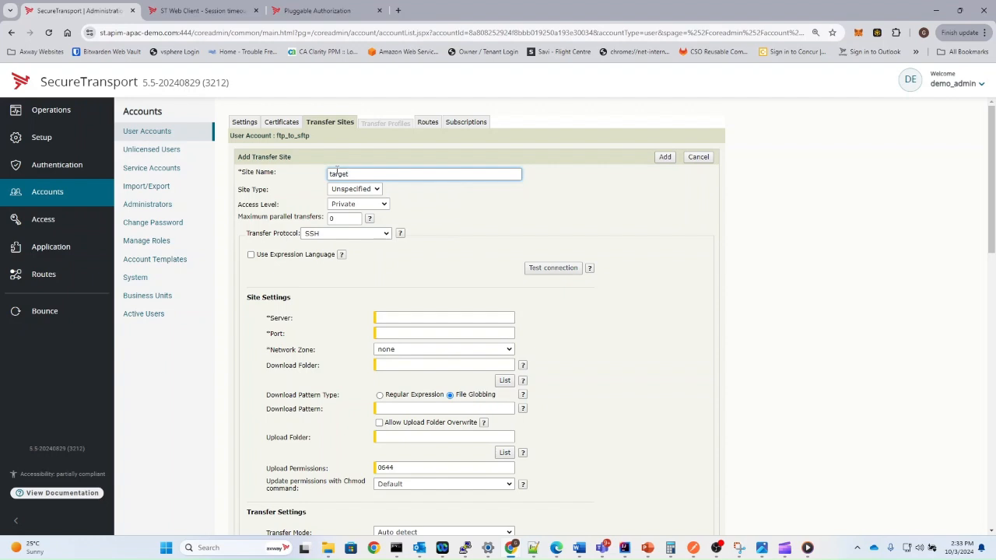
double_click(337, 173)
key(ctrl+c)
click(412, 318)
key(ctrl+v)
click(405, 332)
text(8022)
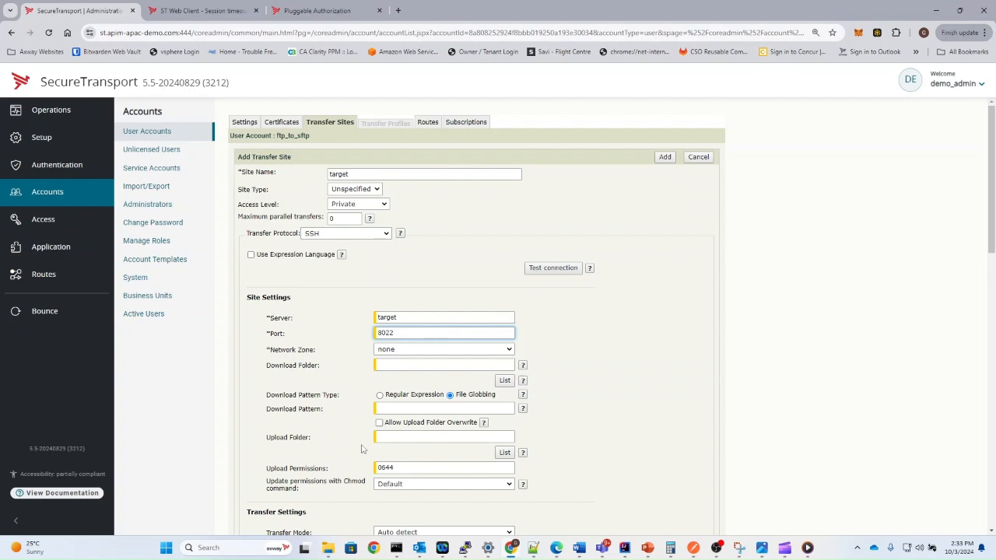
Set the target site's upload folder to /uploads.
click(386, 438)
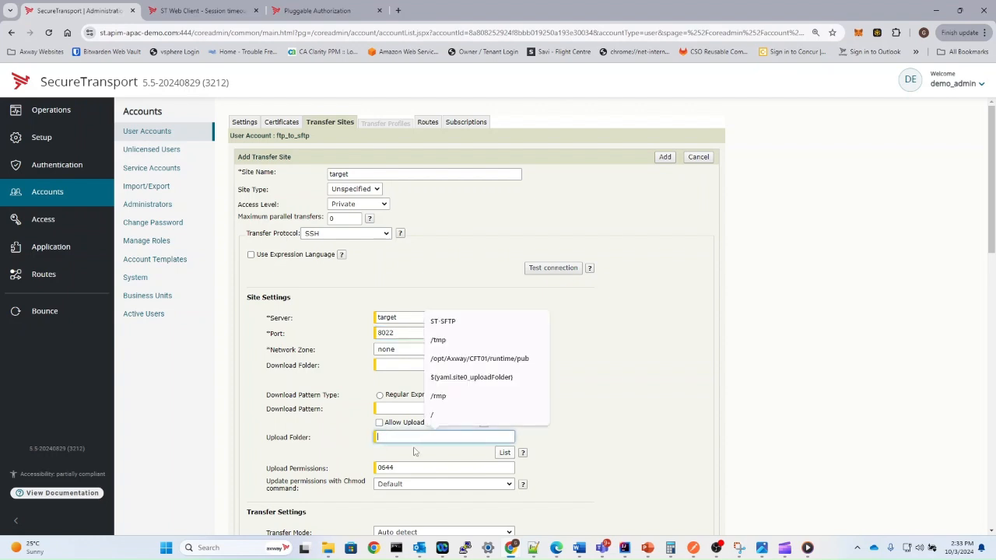
text(/)
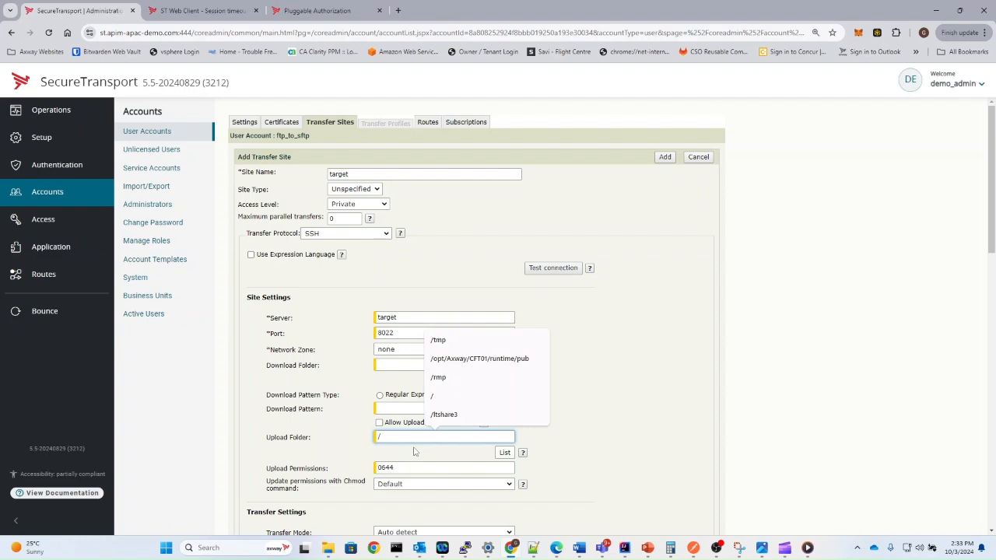
text(uploads)
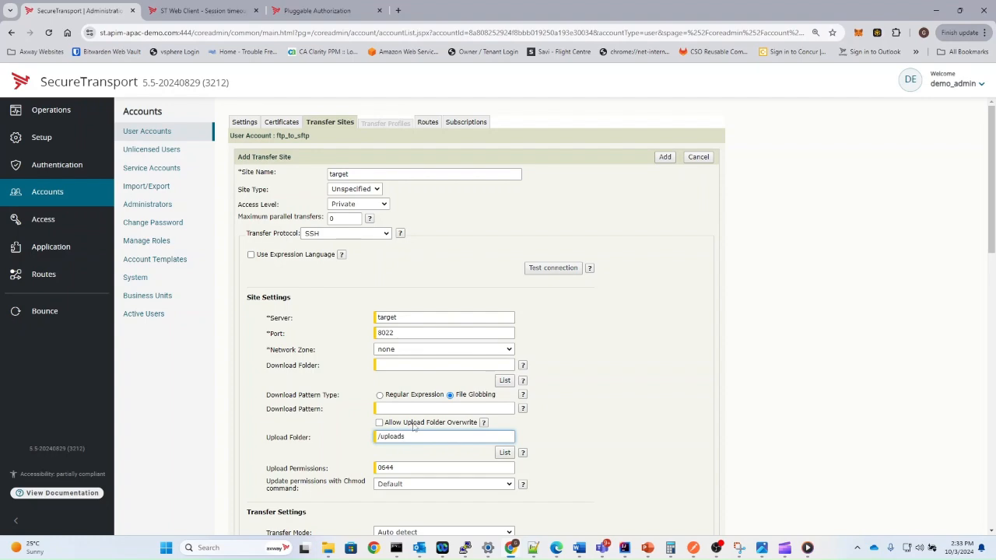
scroll(413, 432, down, 1)
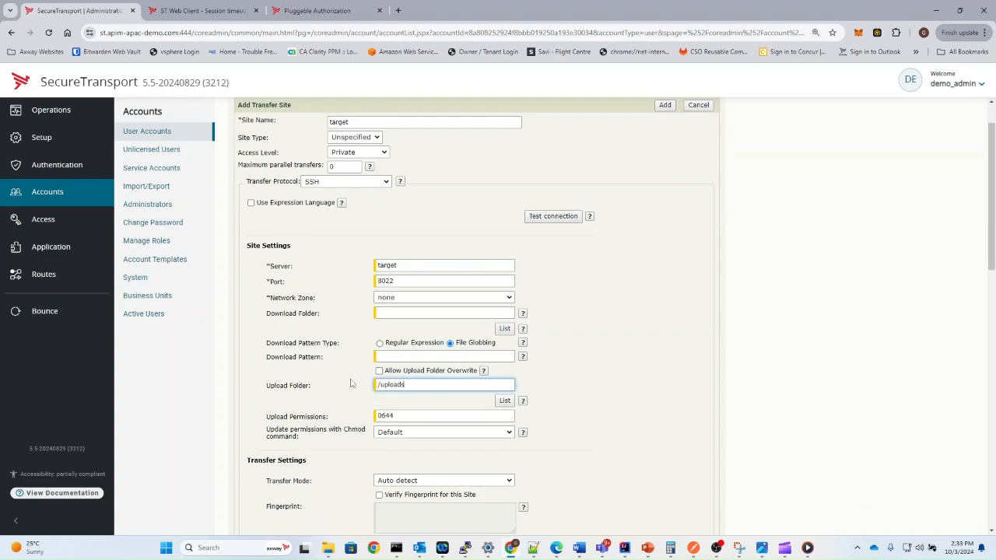
scroll(415, 399, down, 2)
scroll(413, 402, down, 2)
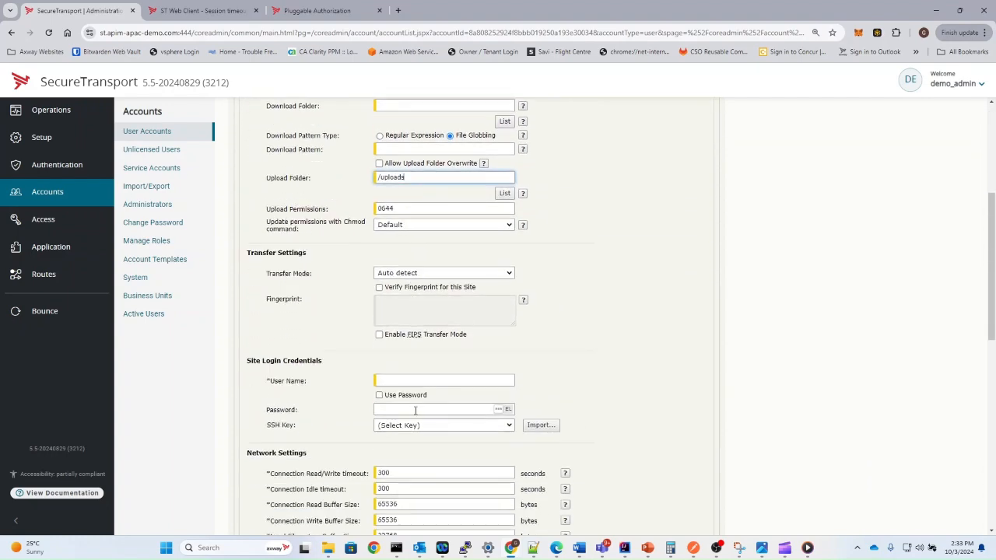
Enter the login user name, enable Use Password, and enter the site password.
click(419, 381)
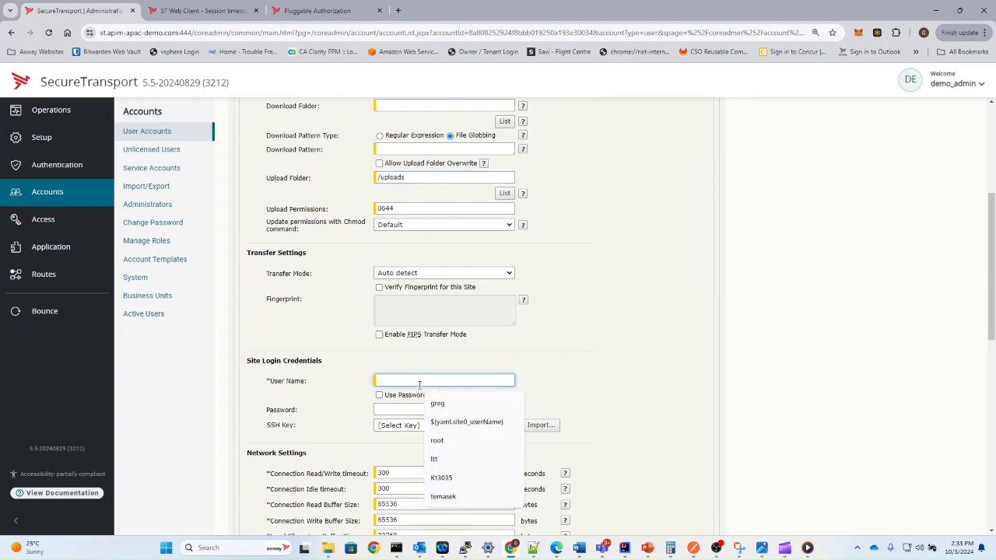
text(tar)
key(Tab)
key(space)
key(Tab)
text(•••)
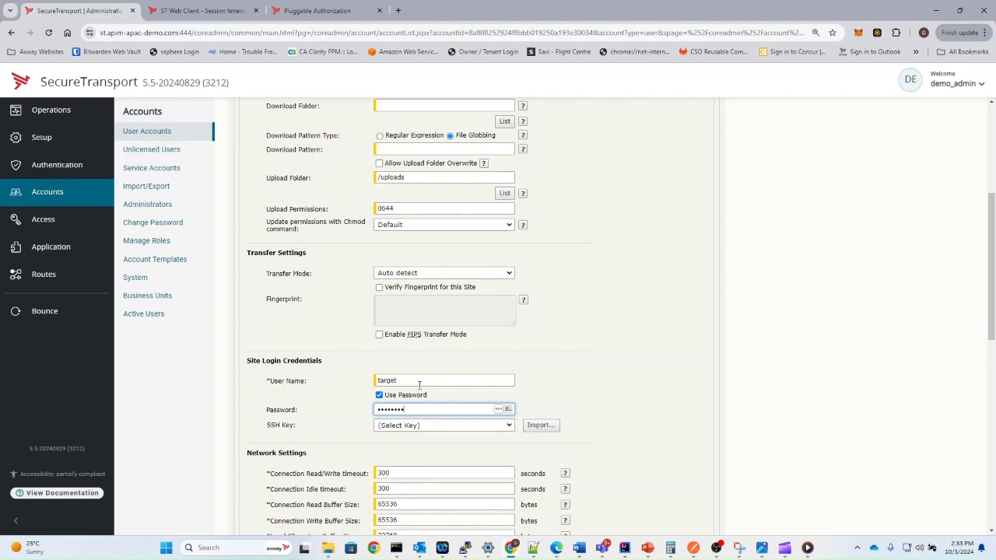
scroll(418, 384, up, 5)
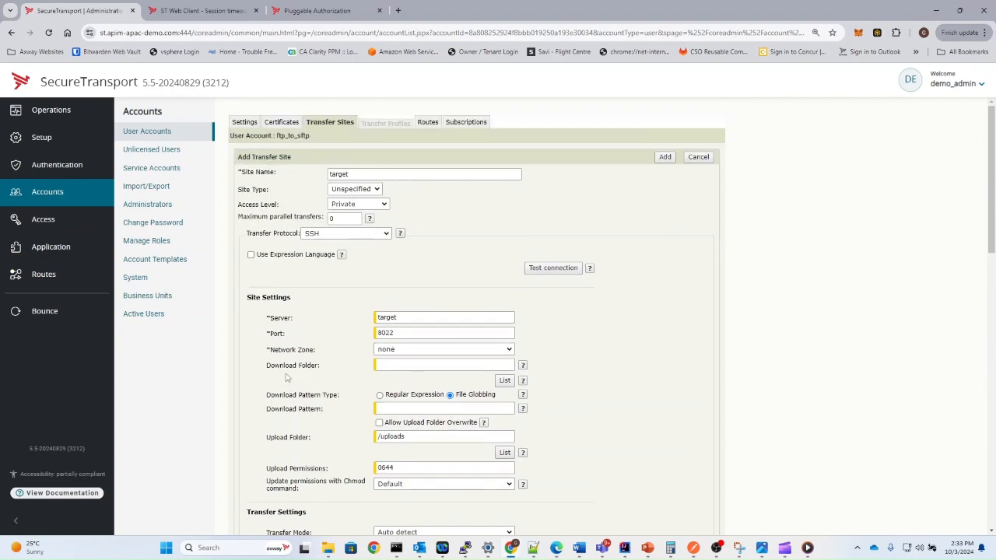
Test the target site connection successfully, add the site, and show the account's Subscriptions.
click(557, 273)
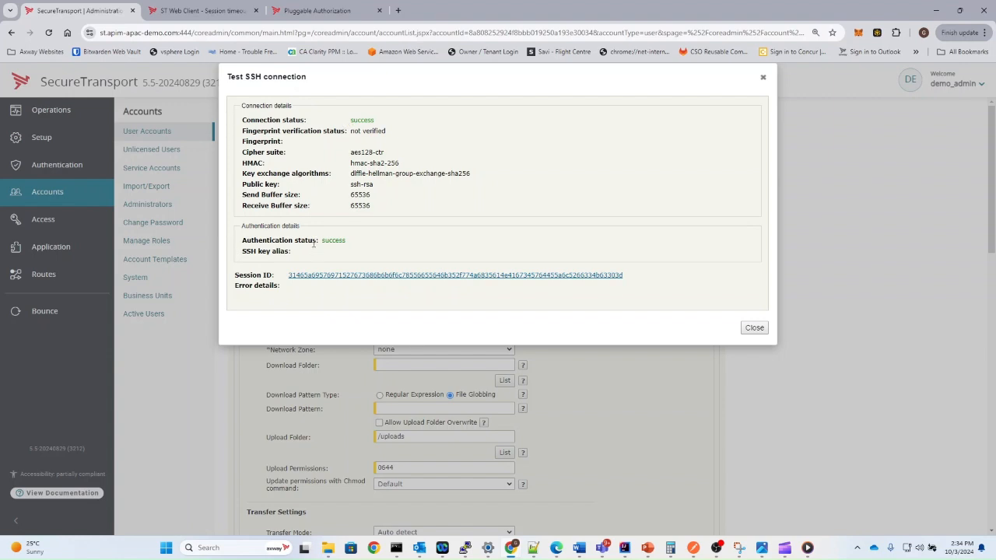
click(753, 327)
scroll(669, 363, down, 1)
scroll(669, 366, up, 1)
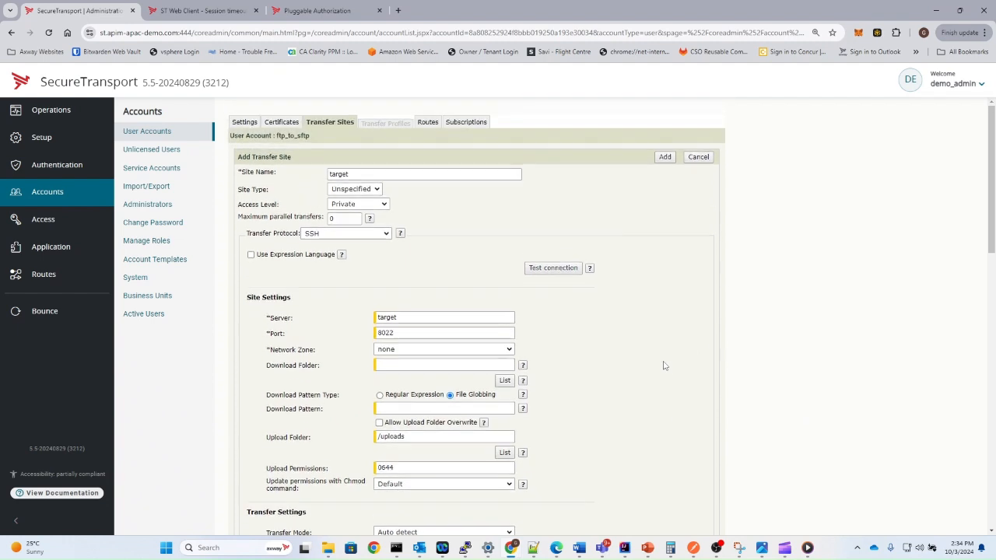
click(665, 158)
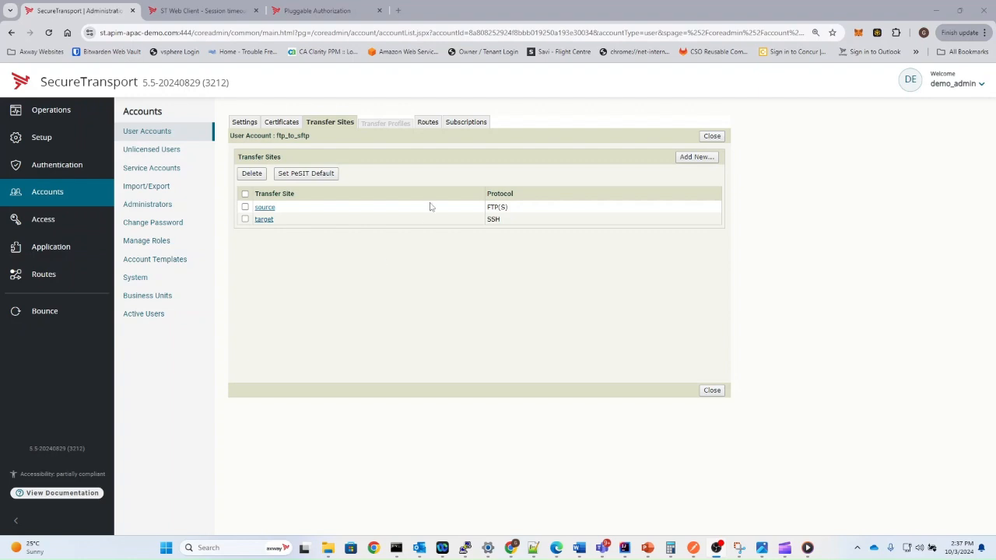
click(466, 123)
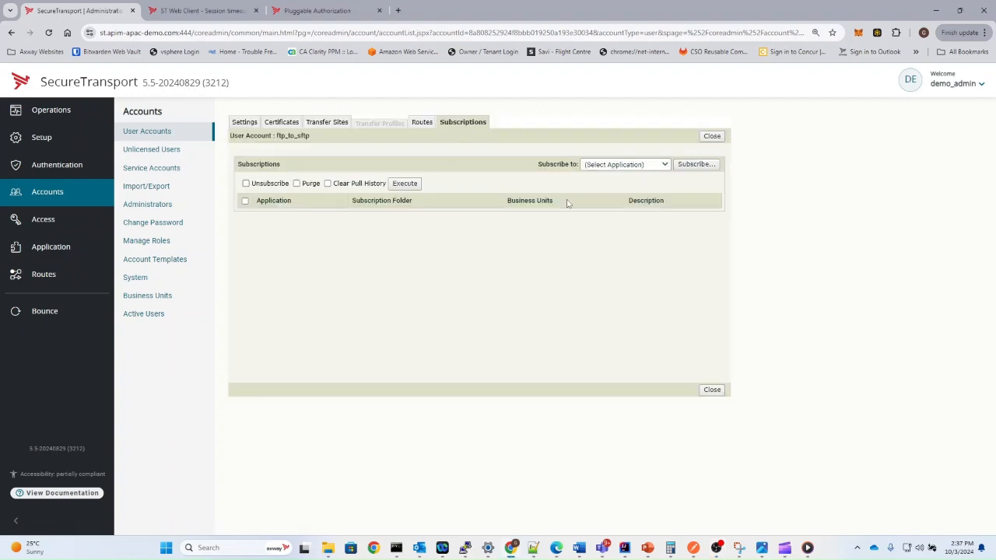
Subscribe the account to basicApp with subscription folder 'working'.
click(634, 164)
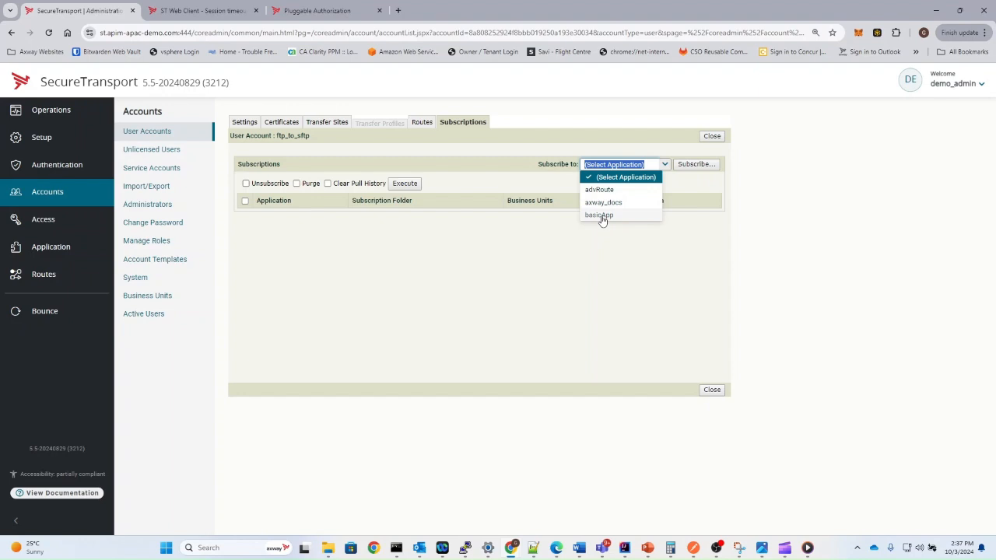
click(602, 215)
click(693, 166)
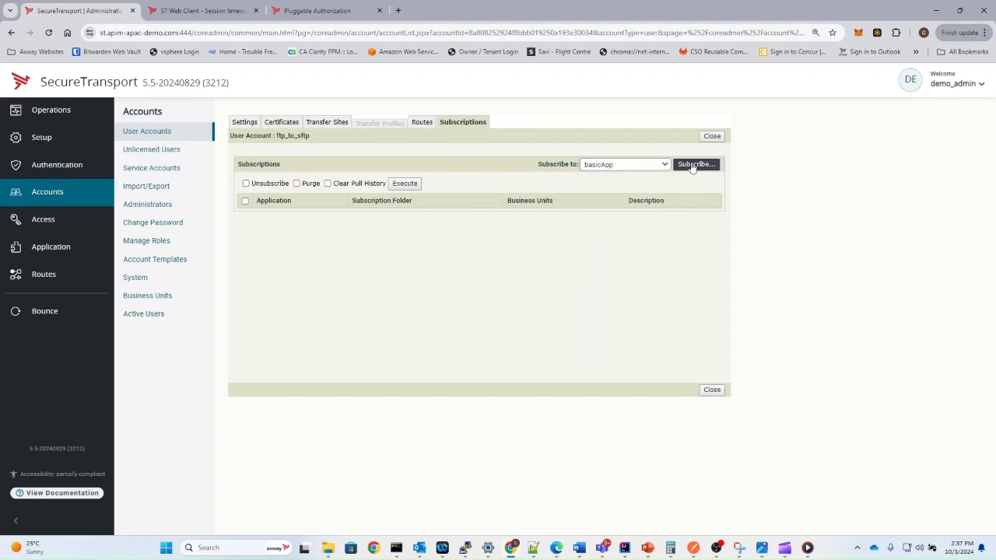
click(692, 166)
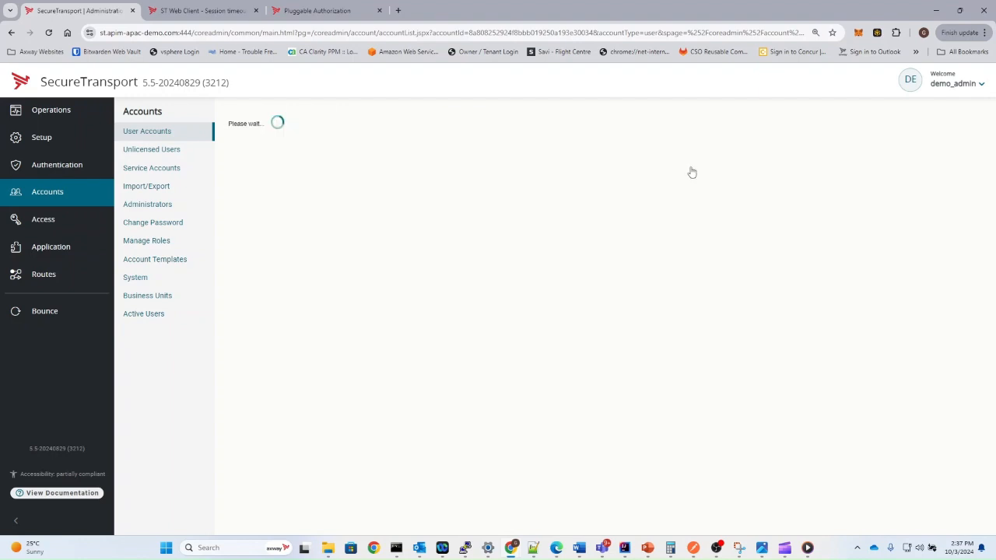
double_click(365, 203)
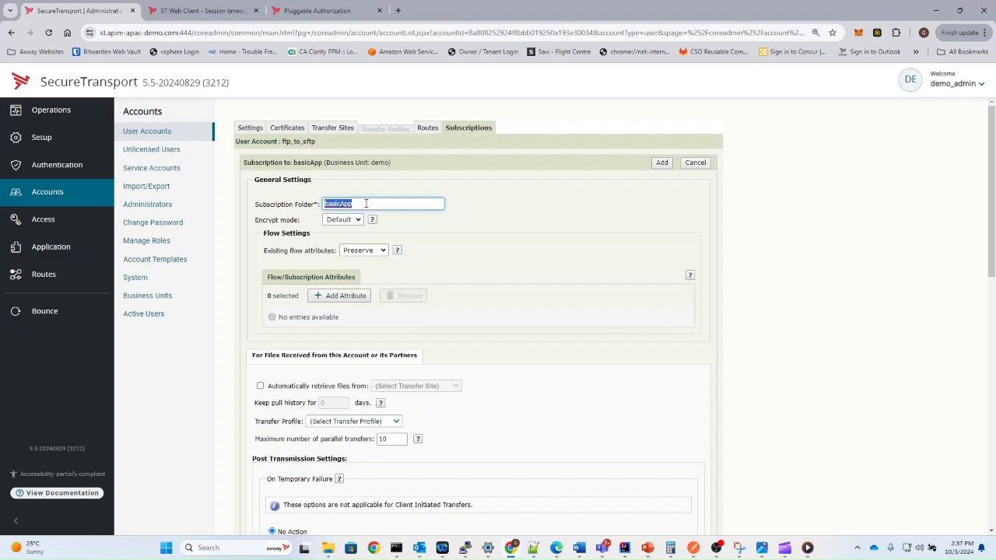
text(wo)
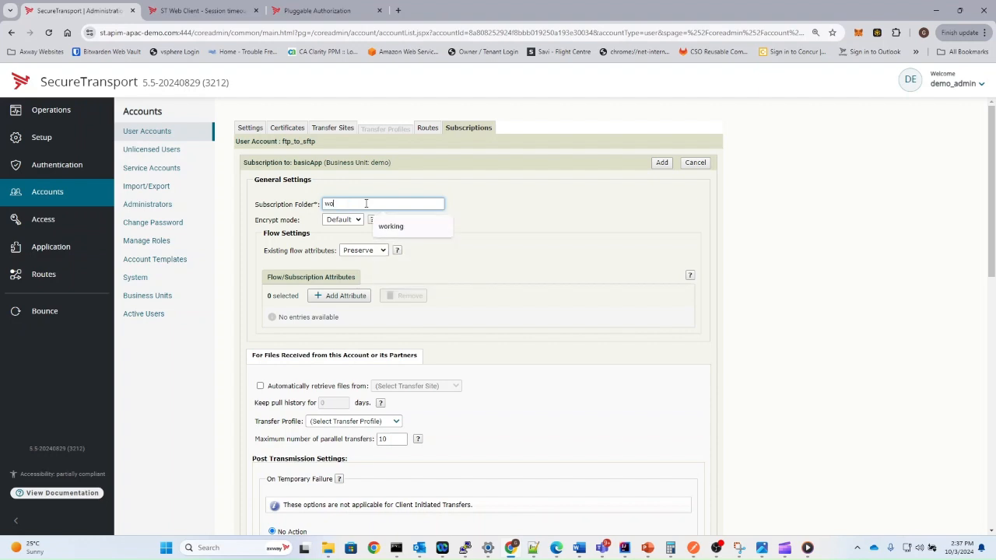
text(rking)
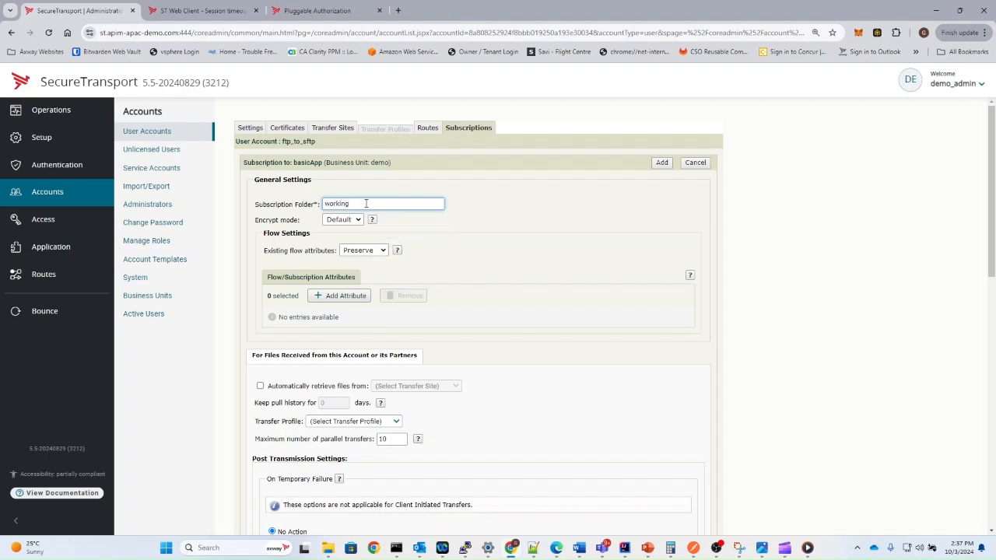
Enable automatic retrieval of files from the source transfer site.
scroll(362, 370, down, 1)
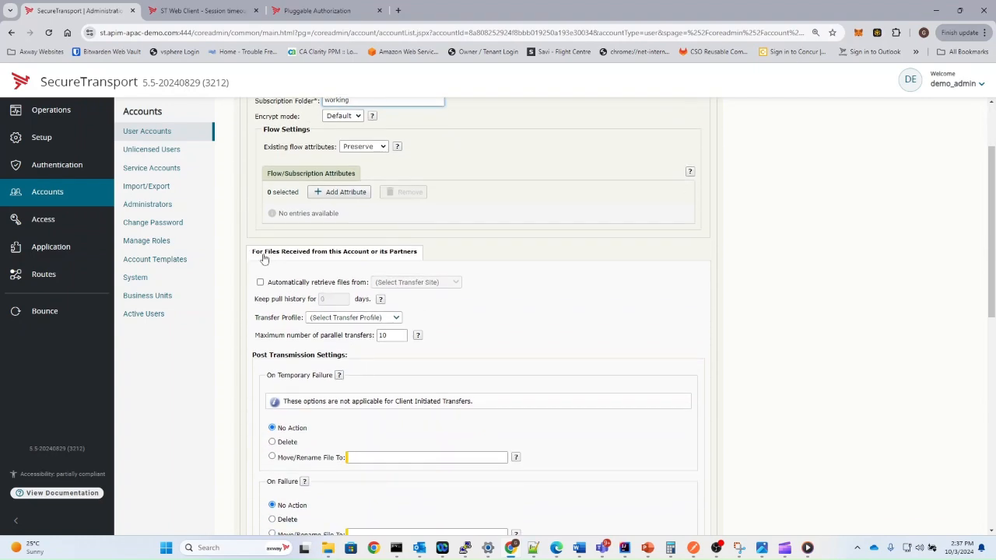
drag(263, 254, 417, 256)
scroll(388, 348, down, 4)
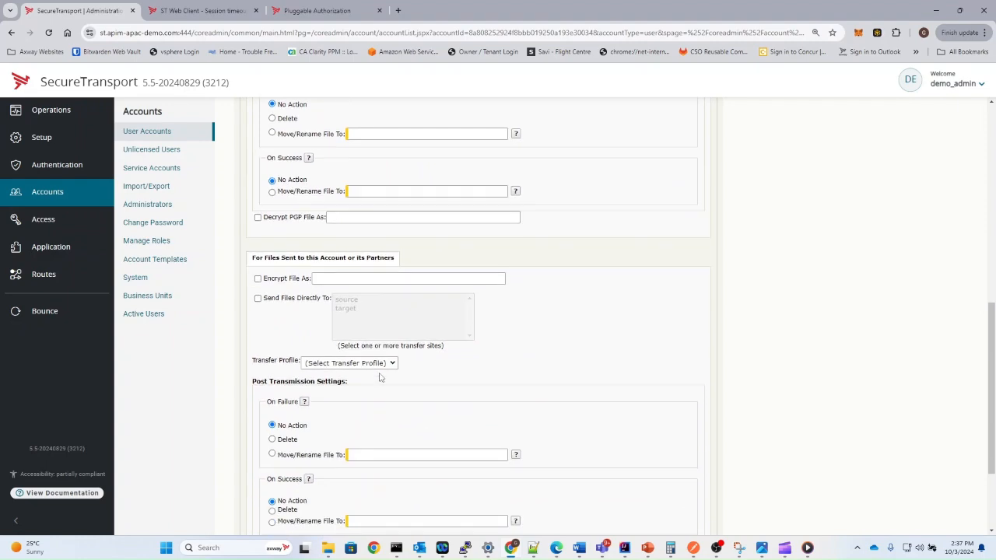
drag(264, 244, 374, 245)
scroll(349, 217, up, 3)
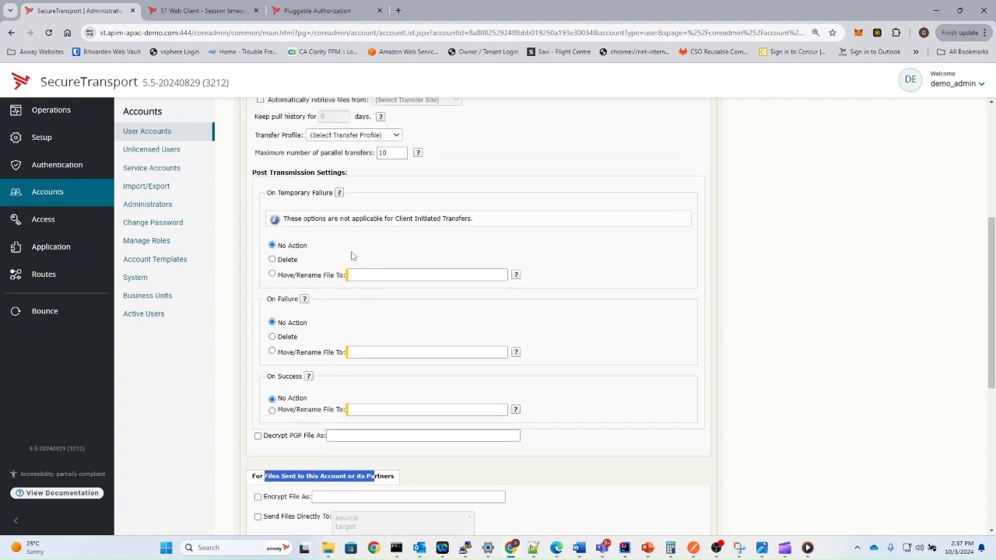
scroll(309, 274, up, 2)
double_click(294, 306)
scroll(311, 350, down, 3)
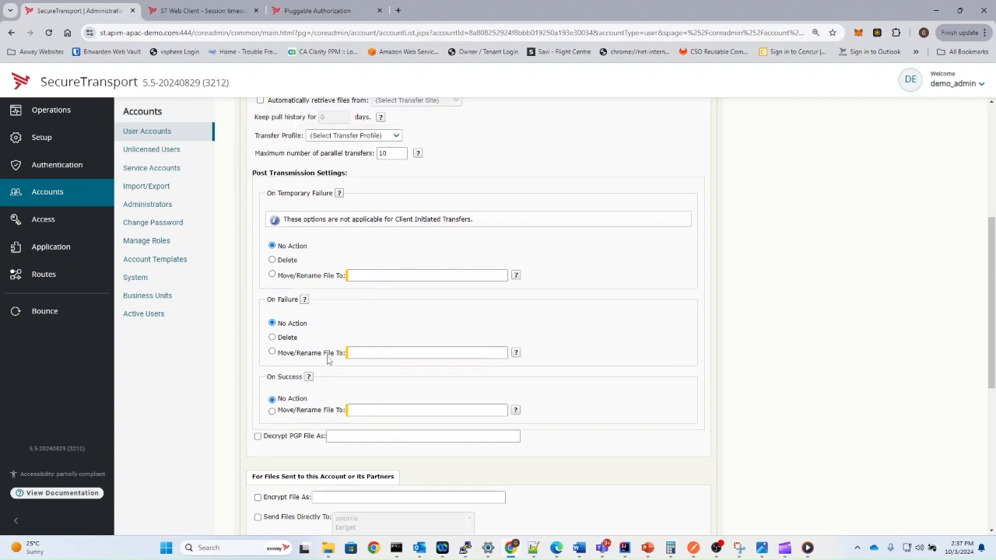
scroll(327, 359, up, 2)
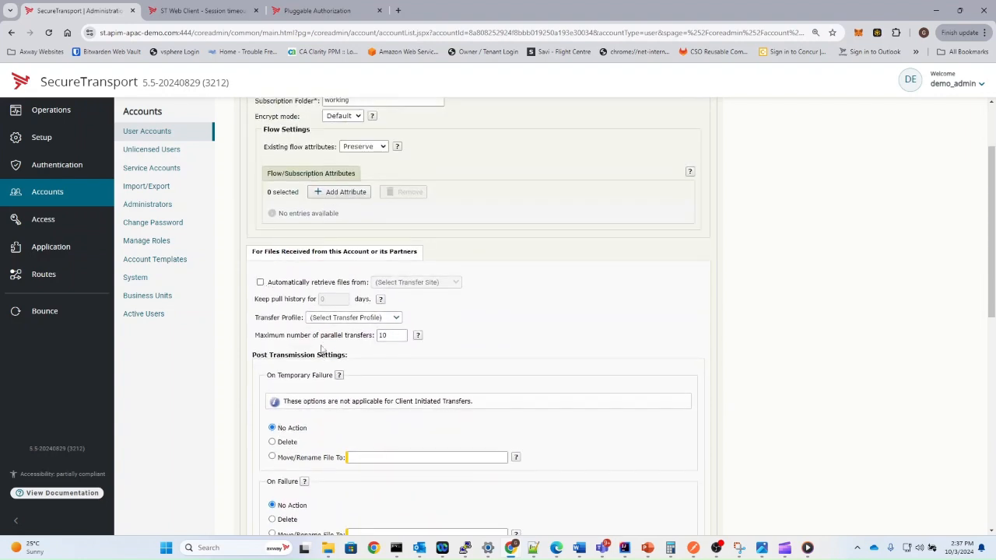
click(260, 283)
click(405, 283)
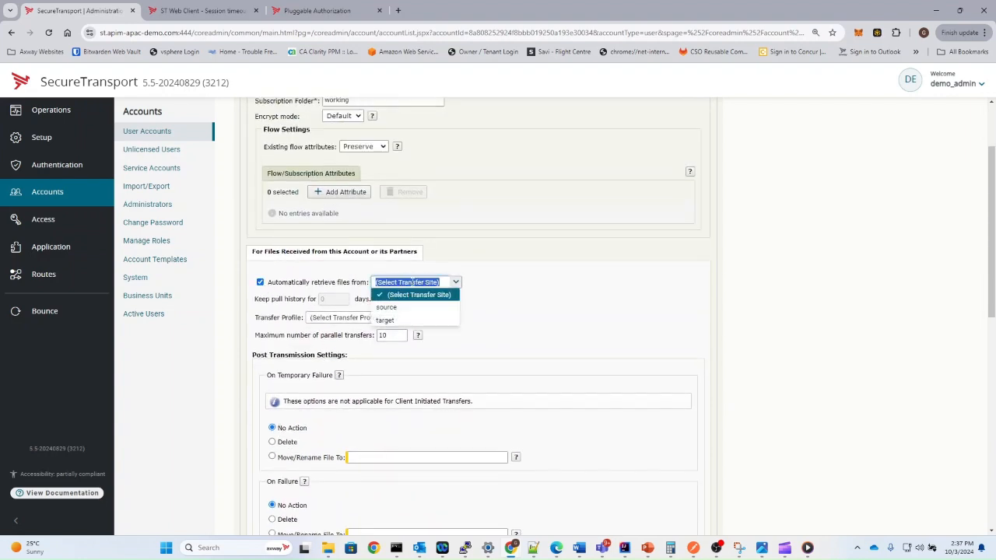
click(410, 308)
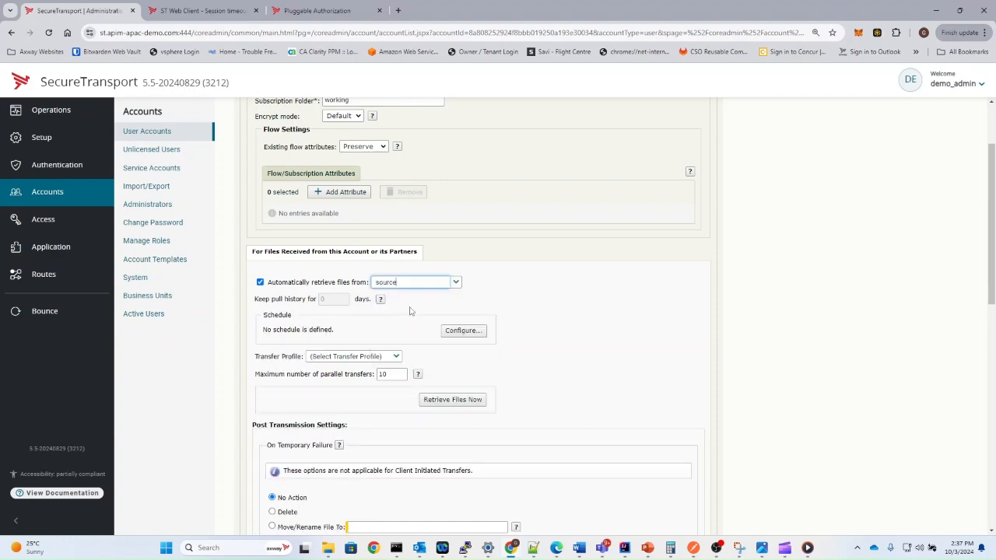
Send files directly to the target transfer site.
scroll(373, 362, down, 5)
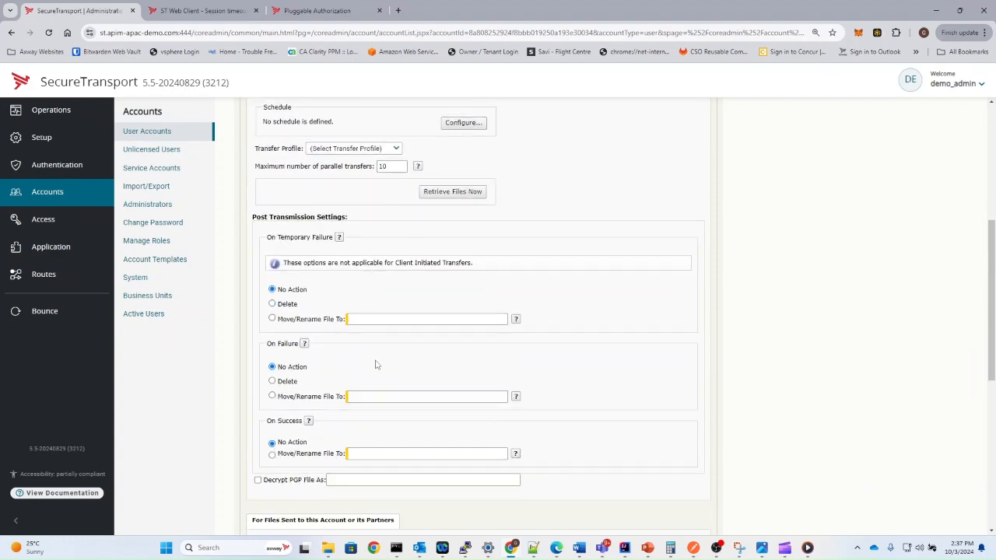
click(258, 355)
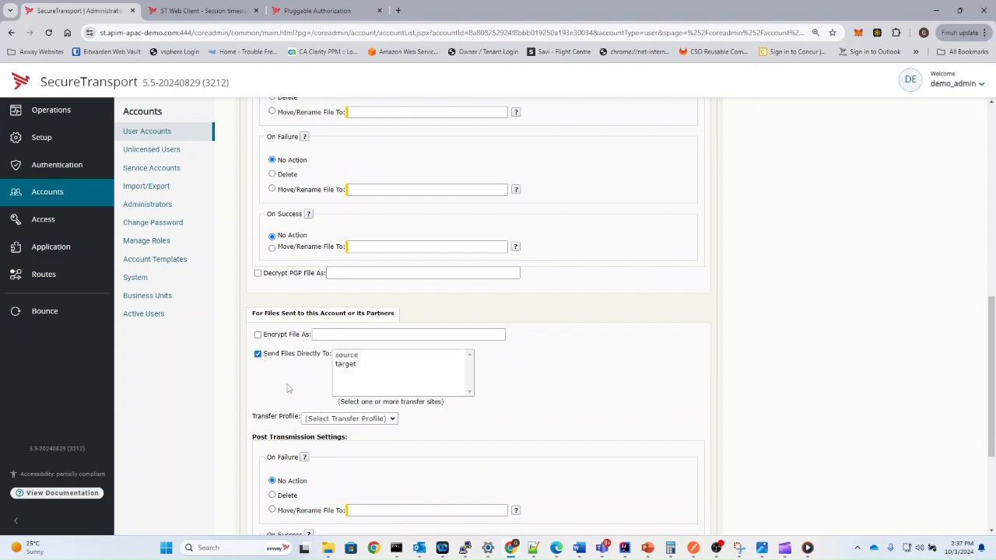
click(352, 366)
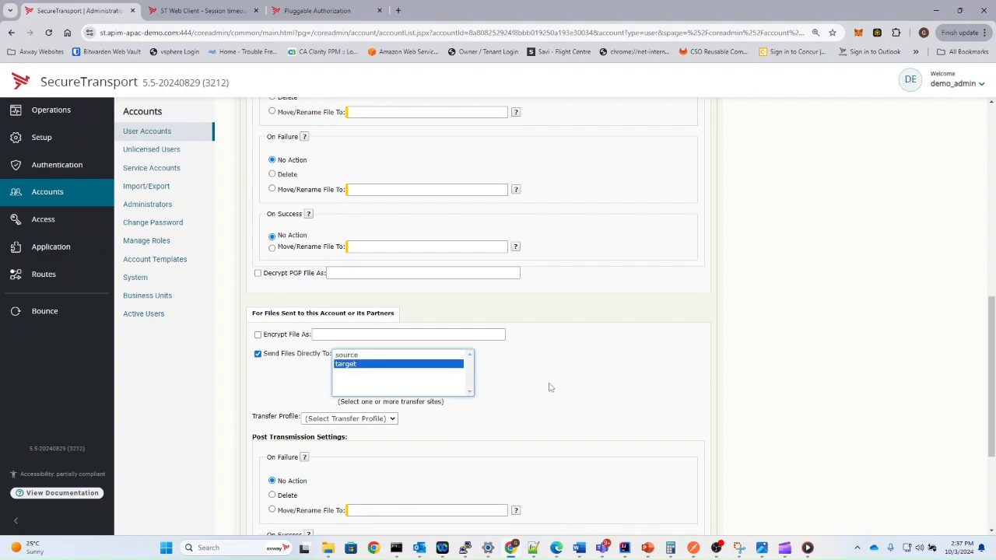
scroll(545, 387, up, 3)
scroll(569, 381, up, 1)
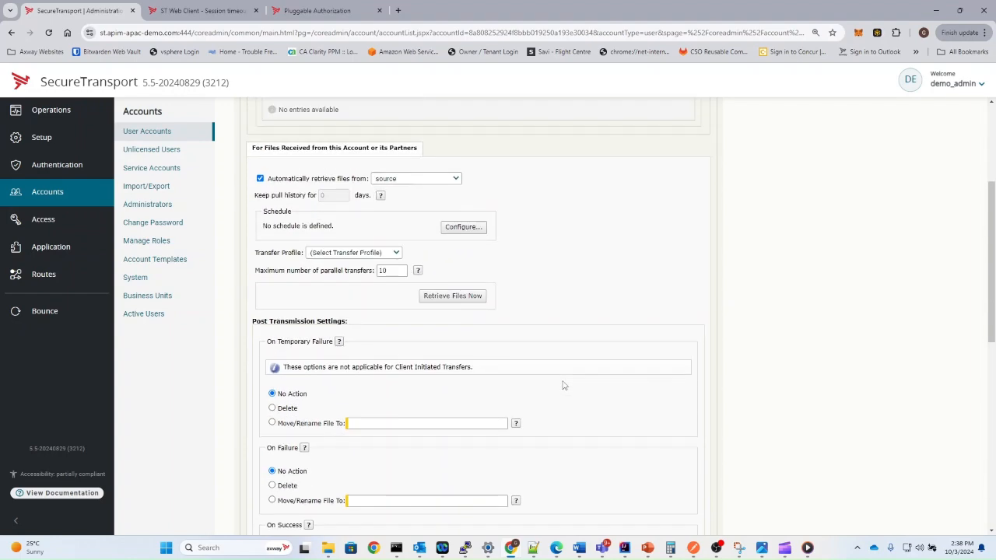
click(460, 227)
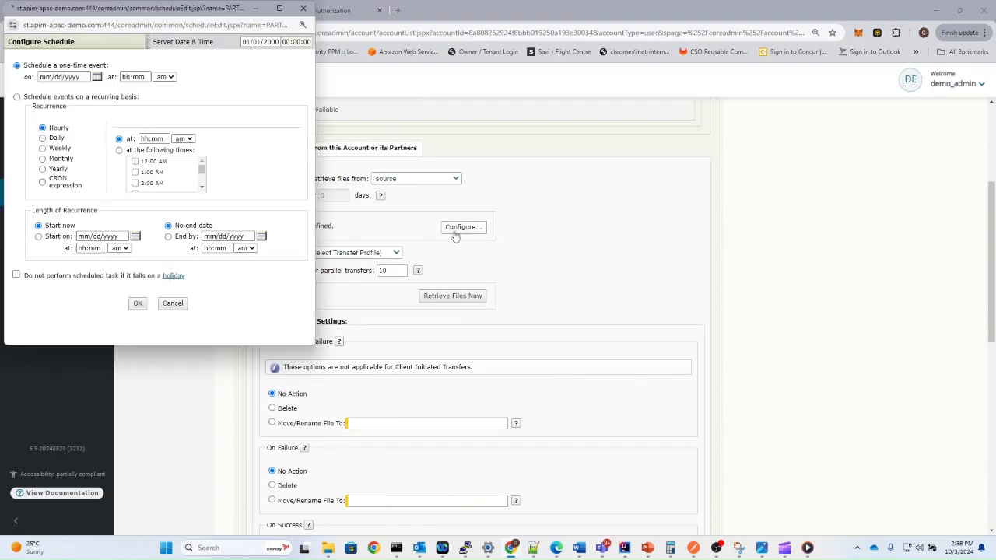
click(17, 97)
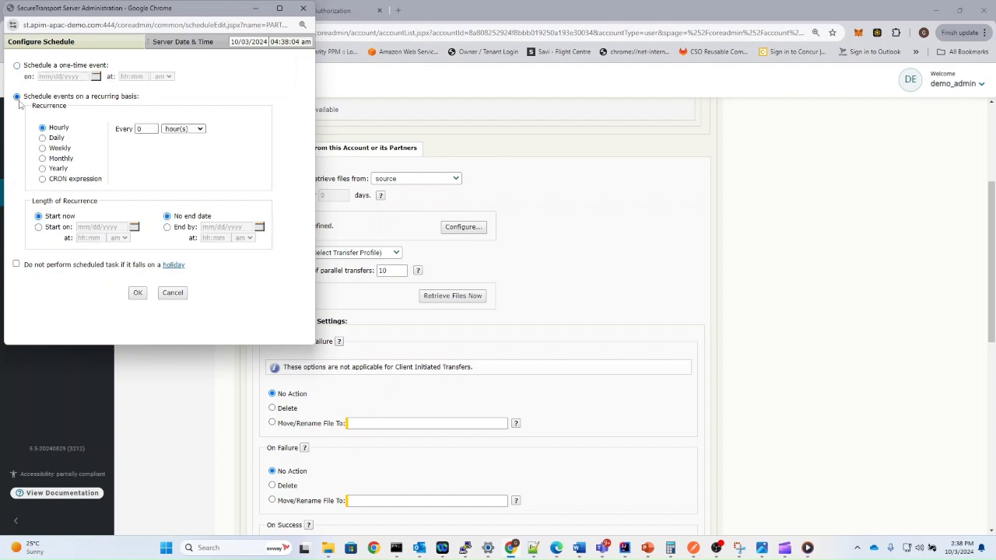
click(147, 128)
click(183, 128)
click(181, 153)
click(43, 138)
click(43, 158)
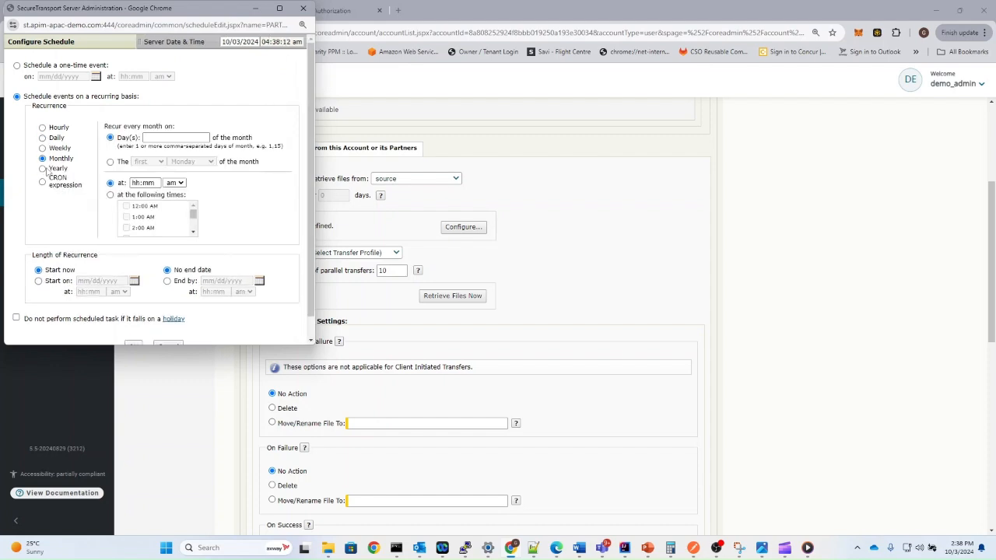
click(42, 181)
click(157, 129)
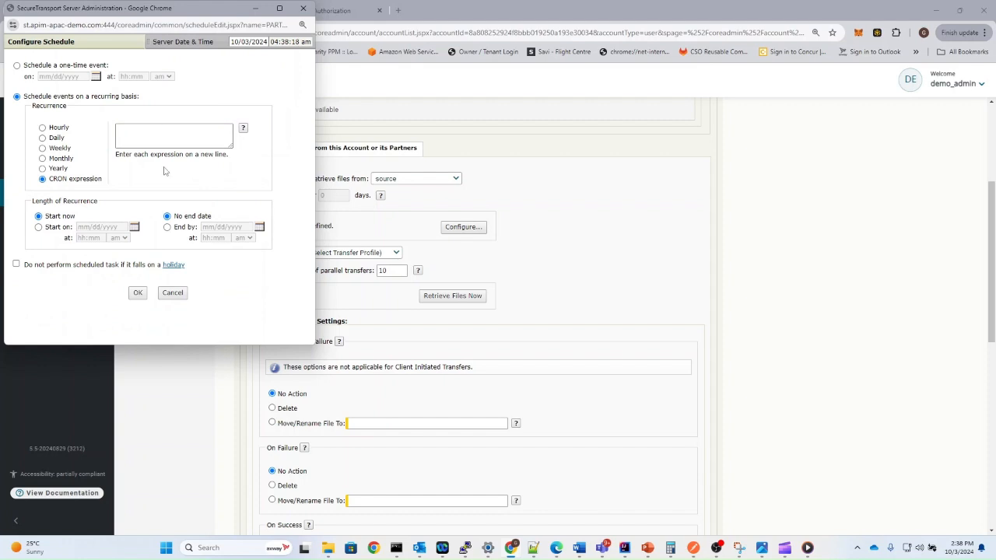
click(243, 129)
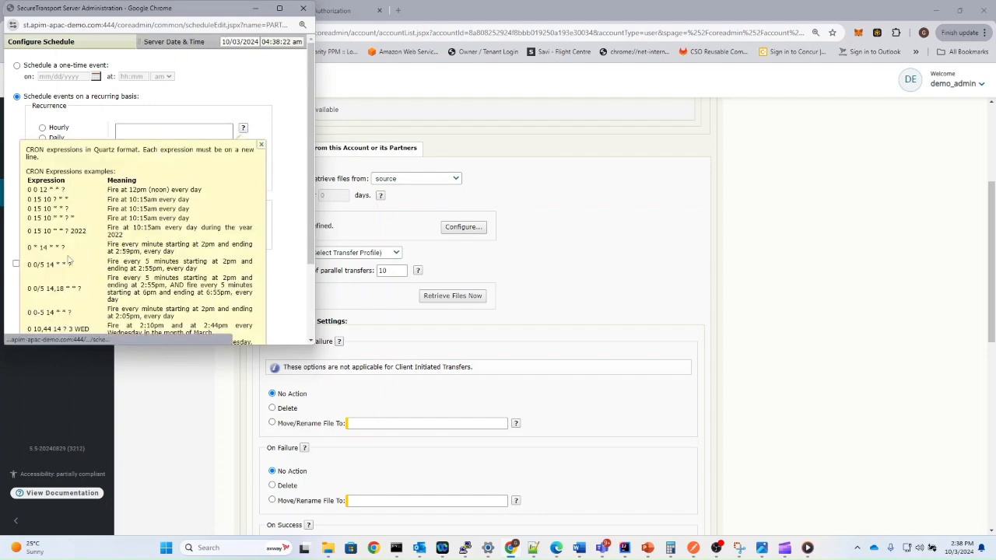
click(260, 147)
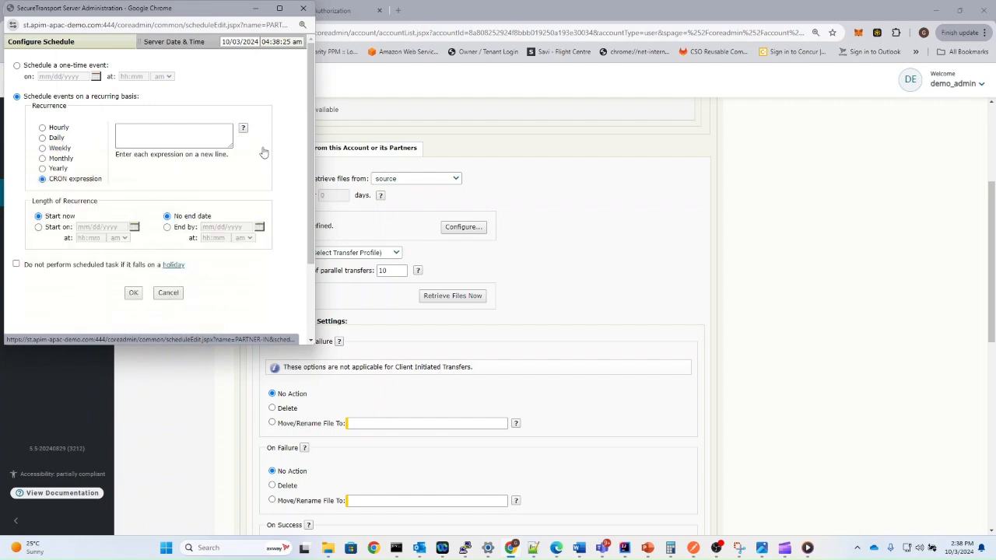
Discard the schedule, retrieve files from source now, and add the basicApp subscription.
click(175, 294)
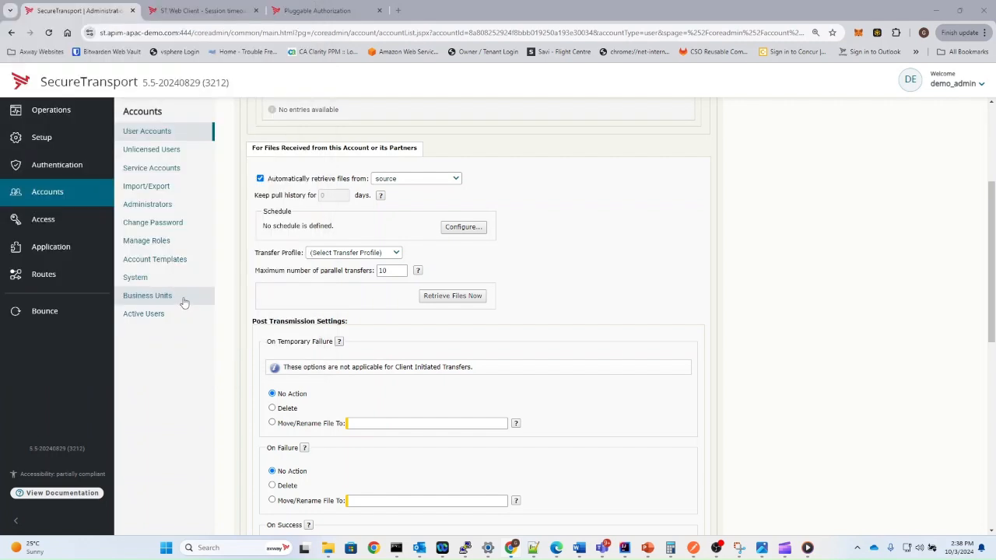
click(466, 299)
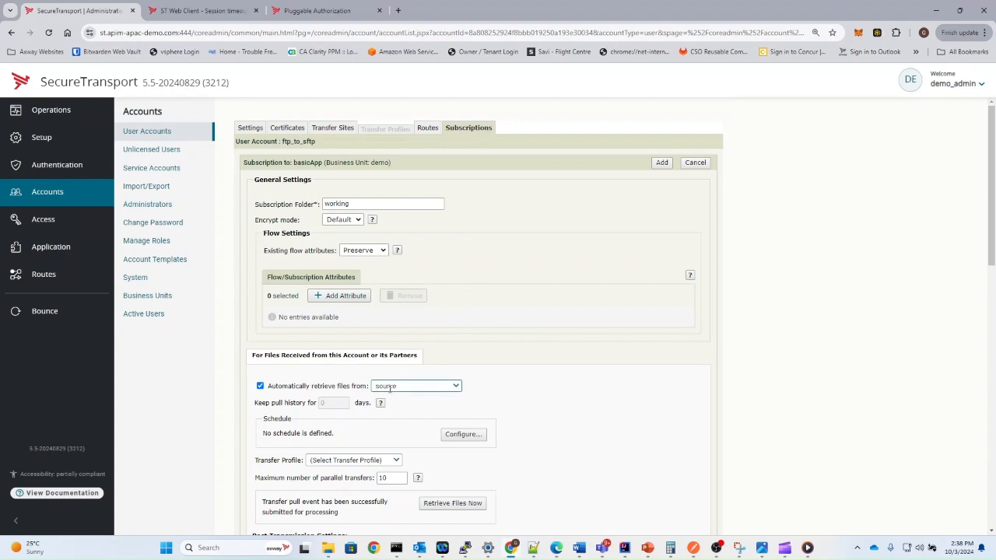
scroll(350, 412, down, 6)
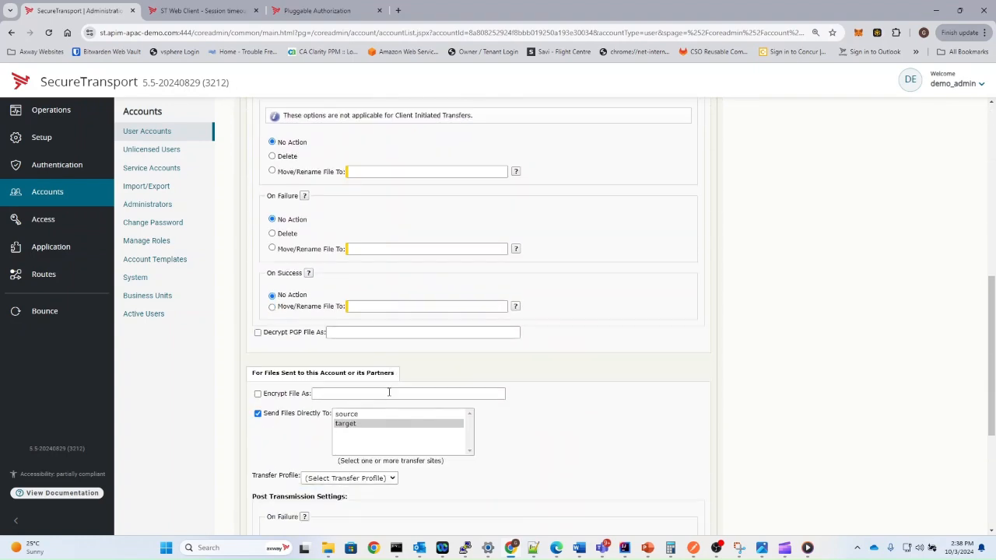
scroll(376, 415, down, 3)
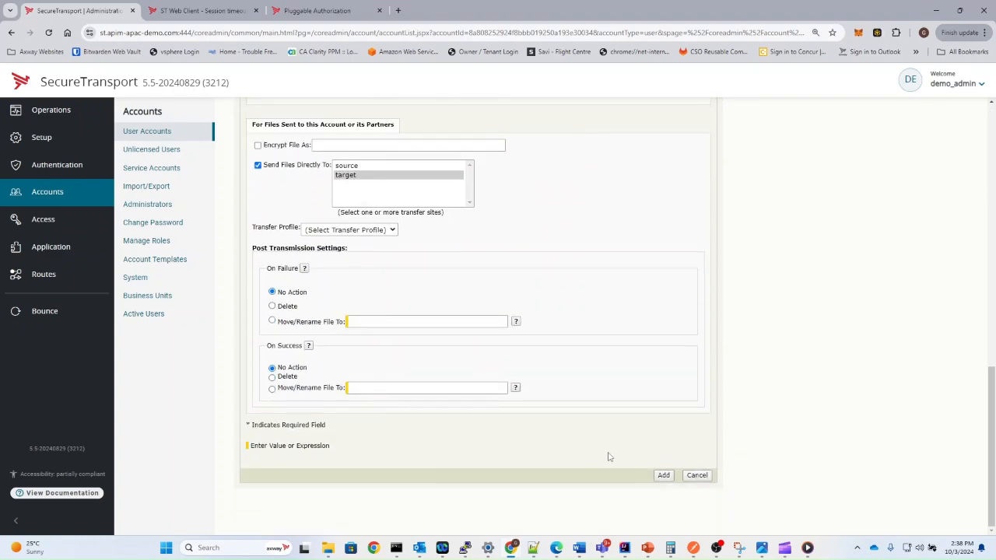
click(663, 476)
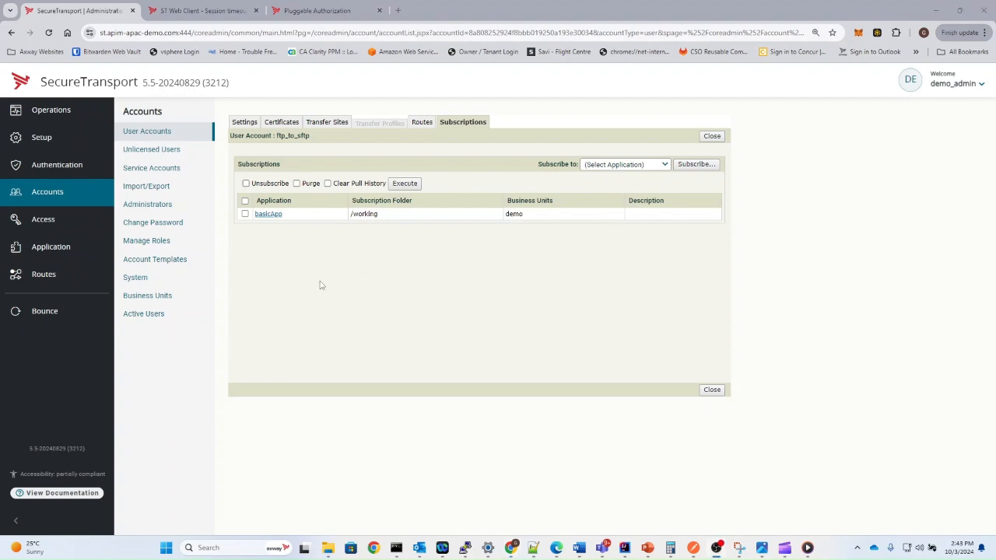
Reopen the basicApp subscription to review its /working folder setting.
click(265, 215)
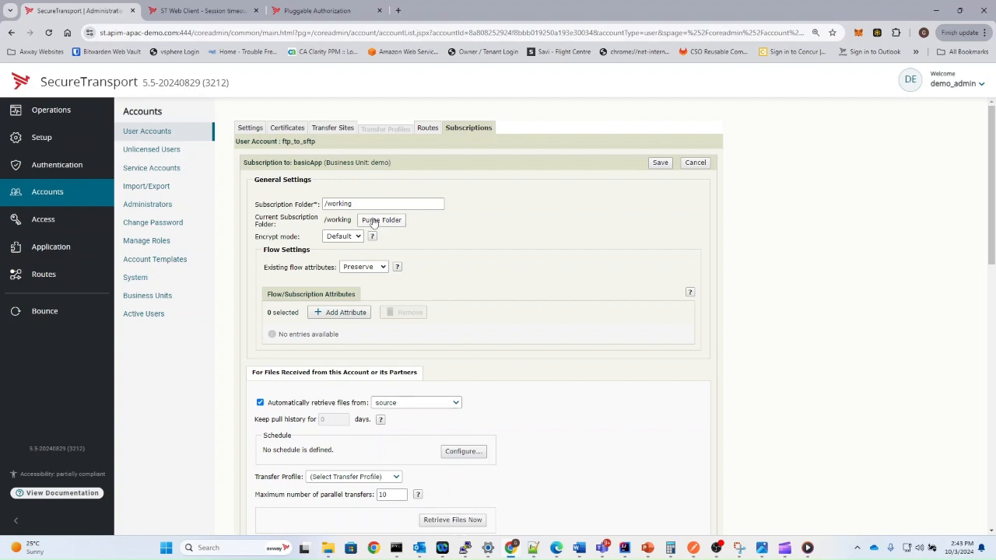
triple_click(335, 203)
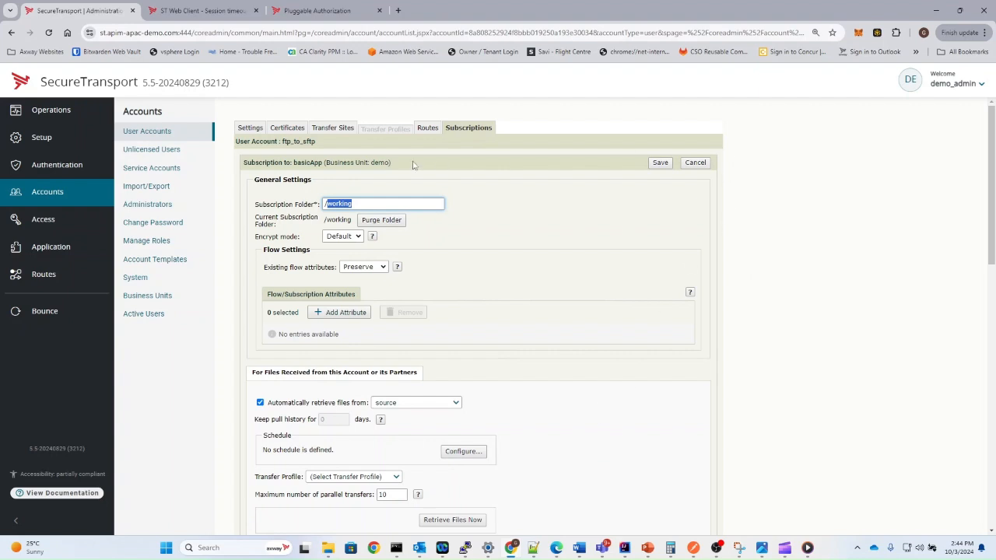
click(694, 163)
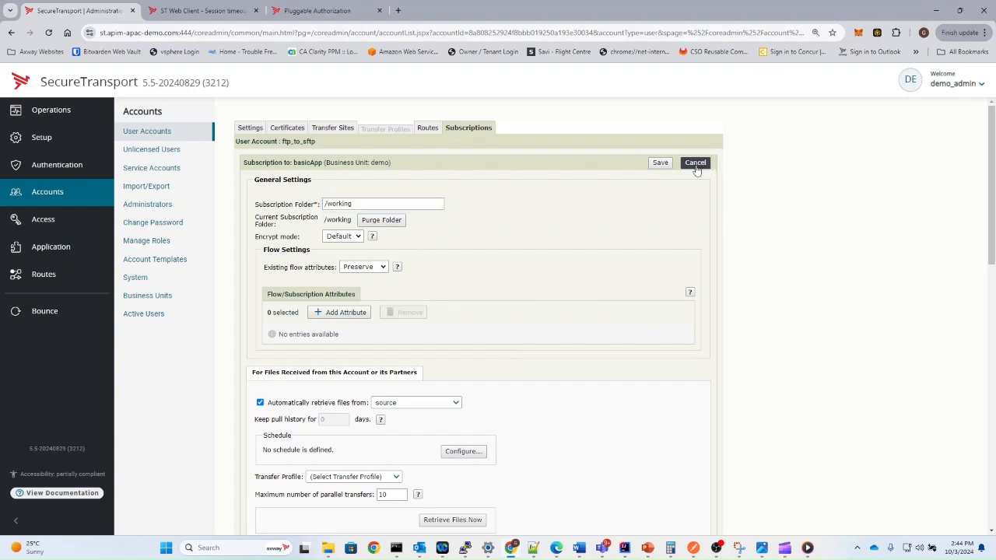
click(267, 214)
Go to Operations > File Tracking and open the history details of the file1.txt transfer.
click(49, 118)
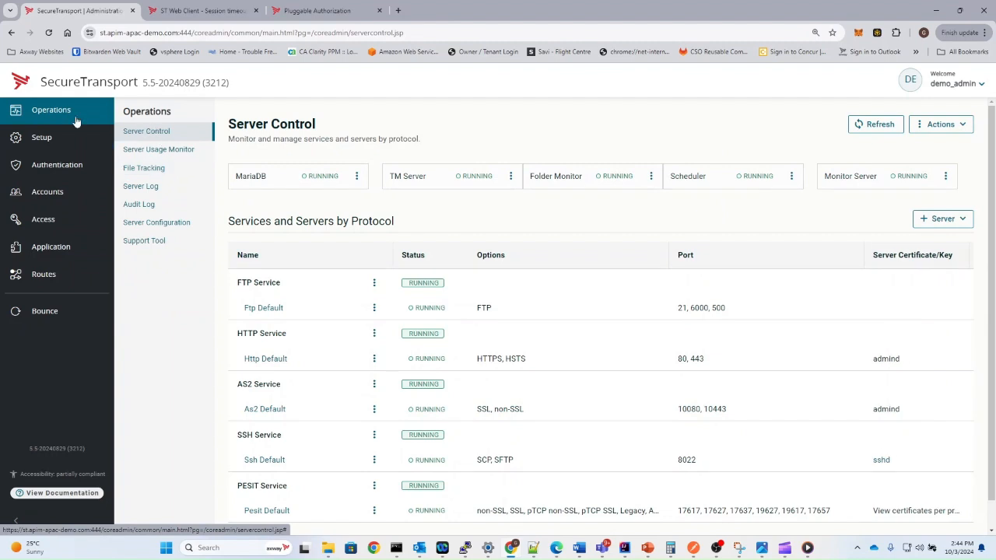
click(131, 170)
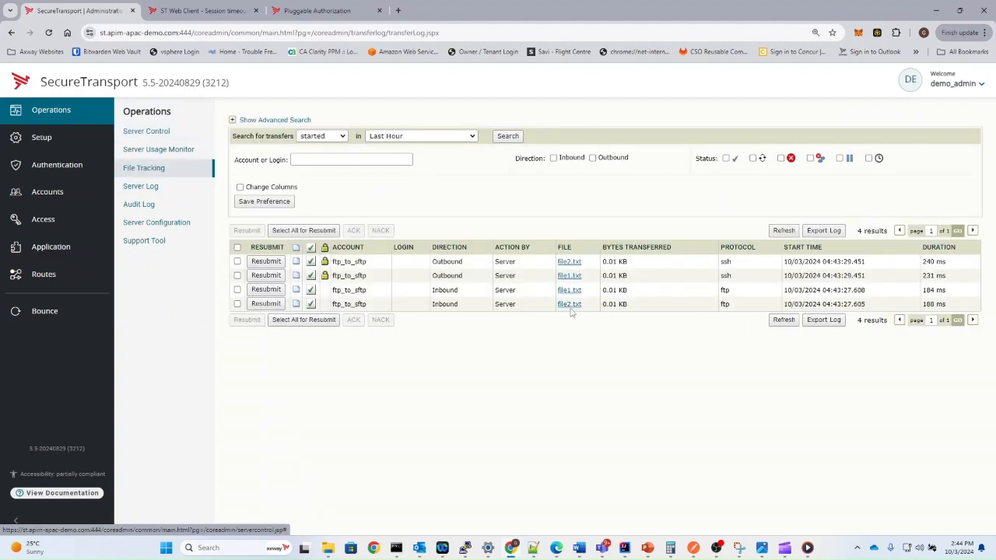
drag(726, 311, 595, 290)
click(595, 290)
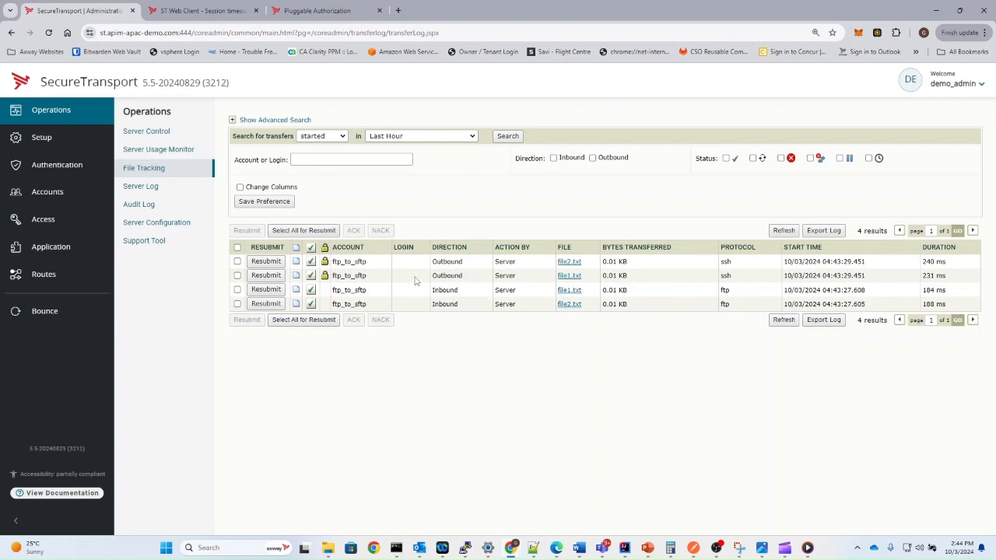
click(575, 277)
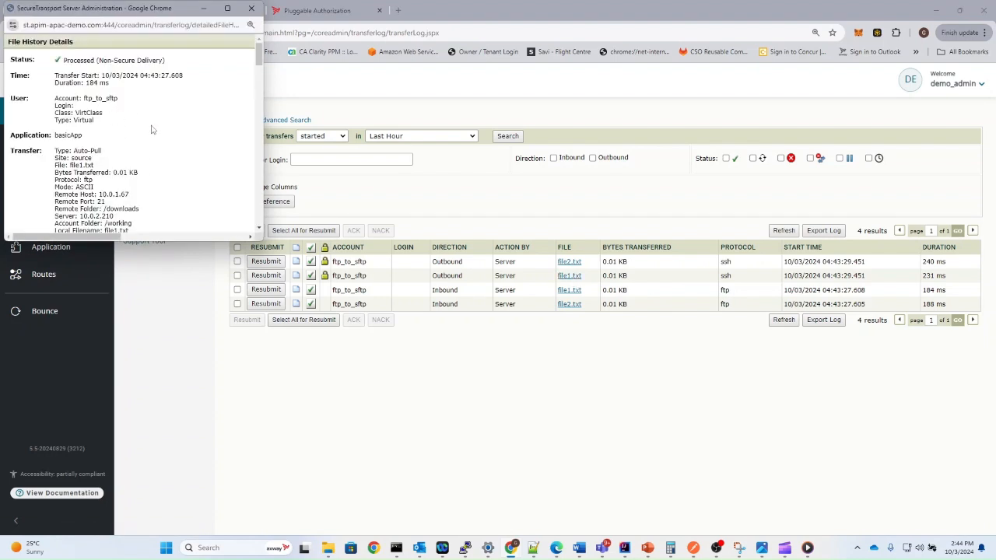
Review the file1.txt File History Details, then follow its Session ID to the filtered Server Log.
double_click(87, 180)
scroll(132, 156, down, 5)
drag(137, 129, 151, 199)
scroll(150, 198, down, 10)
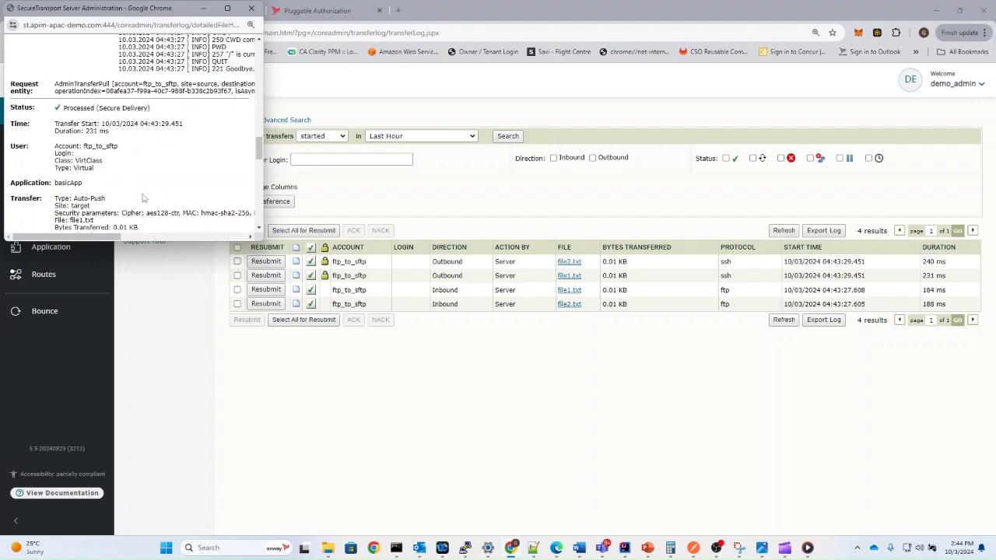
scroll(110, 190, down, 1)
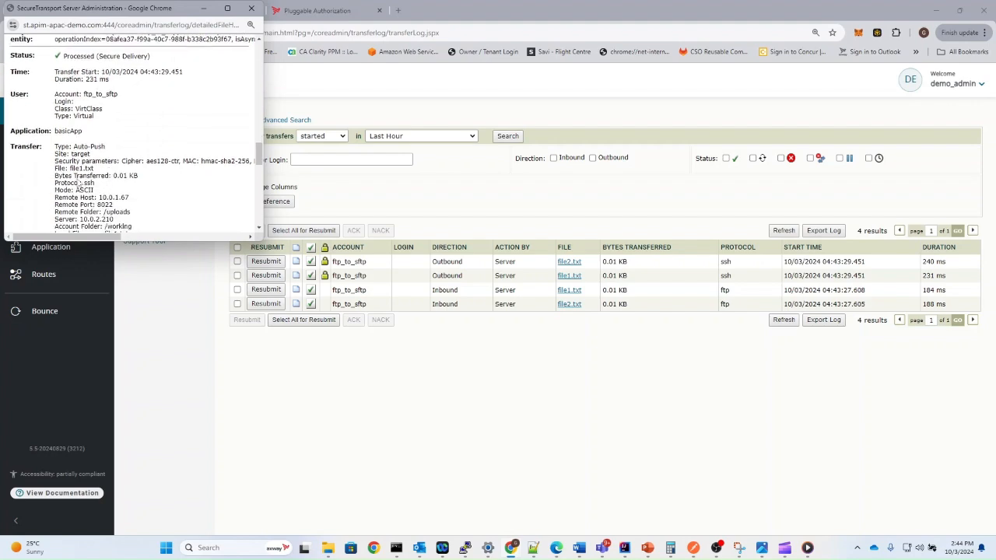
scroll(159, 106, down, 10)
scroll(158, 107, down, 10)
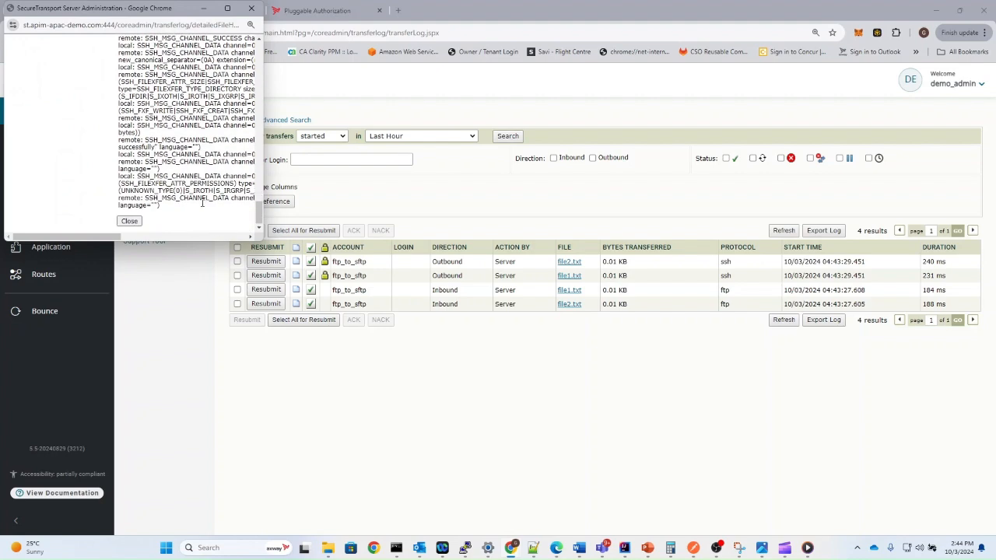
scroll(145, 210, up, 15)
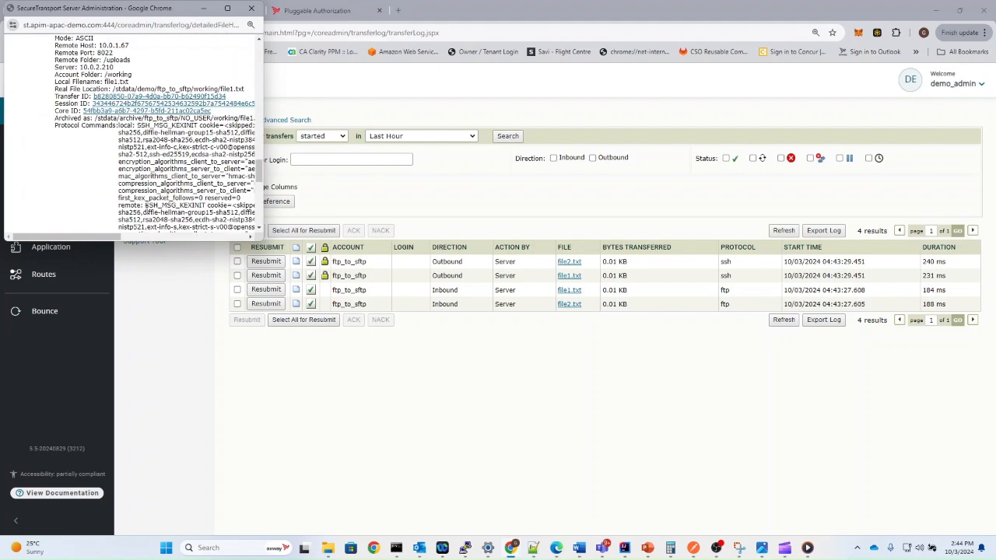
click(143, 104)
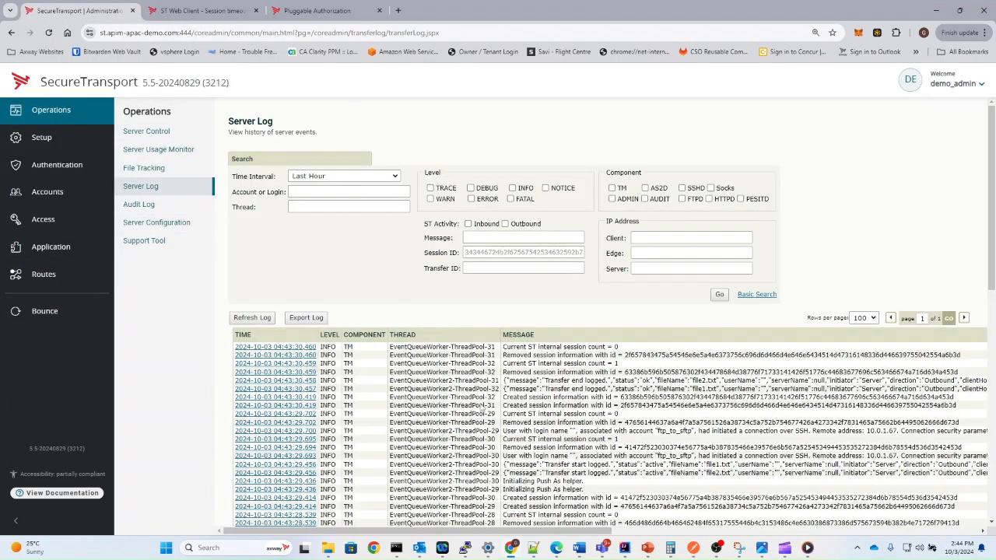
Check the end of the session's Server Log, then return to the File Tracking list.
scroll(387, 326, down, 10)
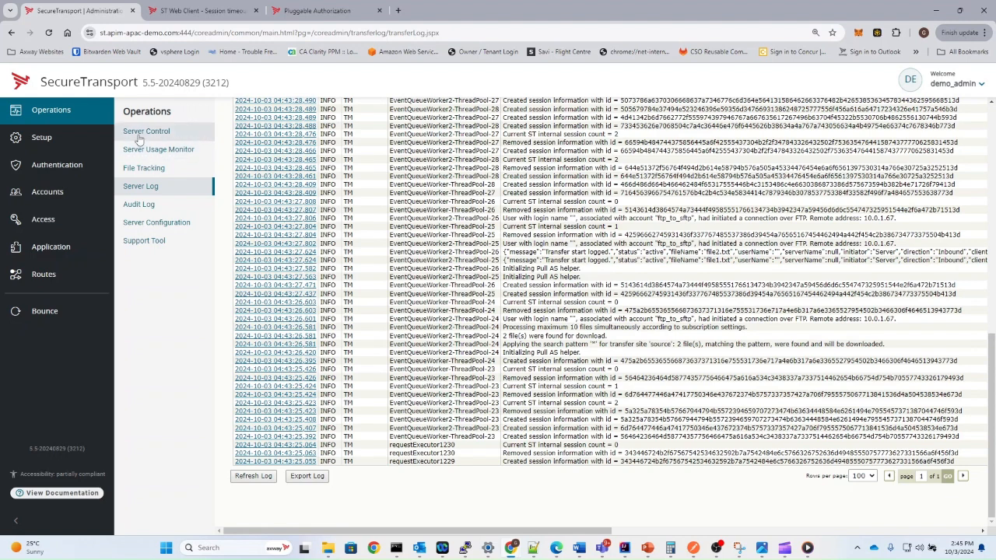
click(154, 168)
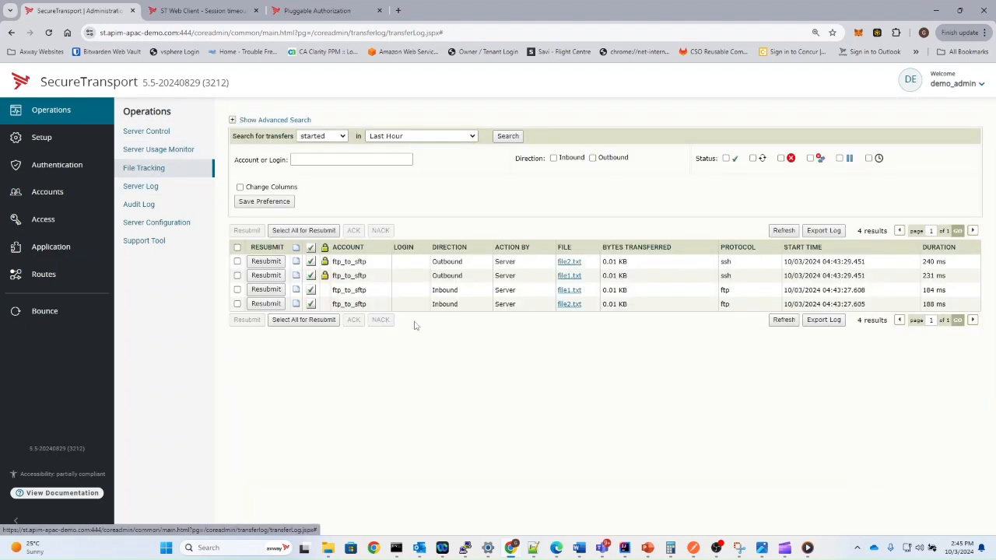